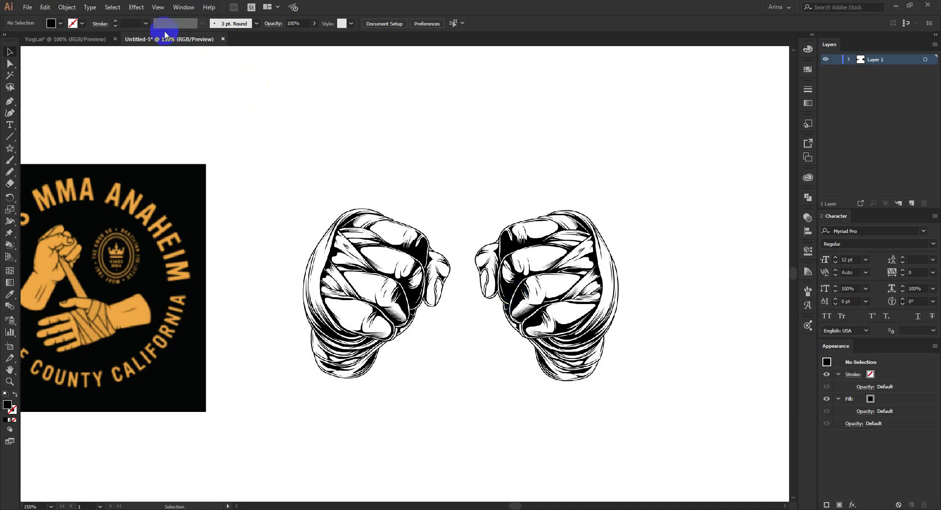
Trace the fists picture in black and white at threshold 106 and expand it into paths
click(407, 213)
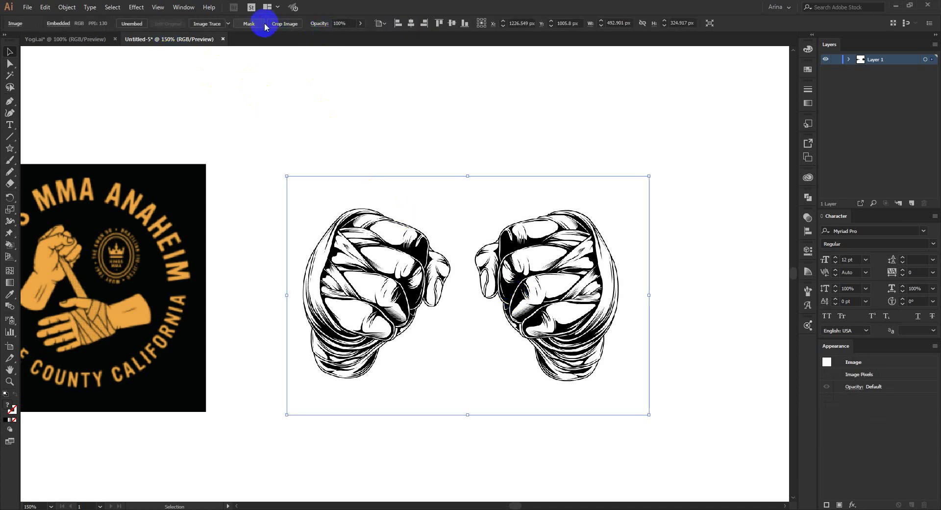
click(228, 23)
click(243, 83)
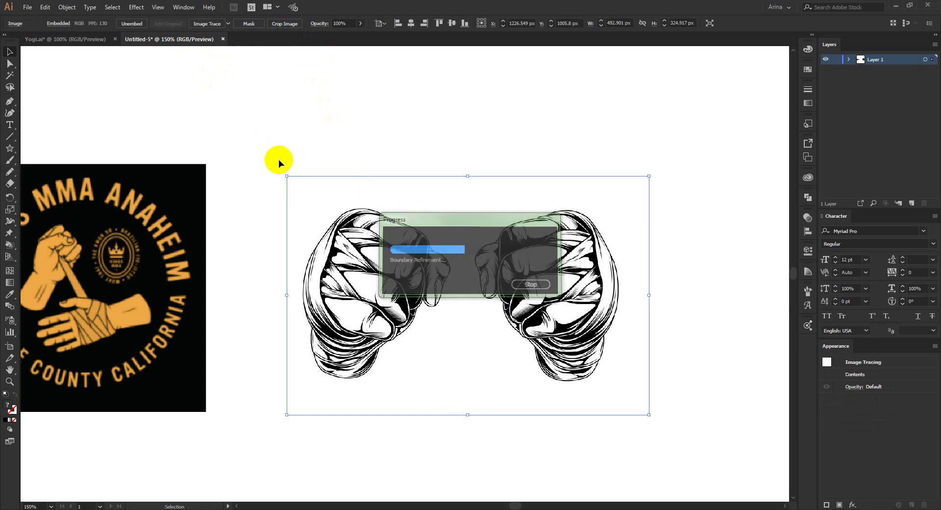
click(109, 23)
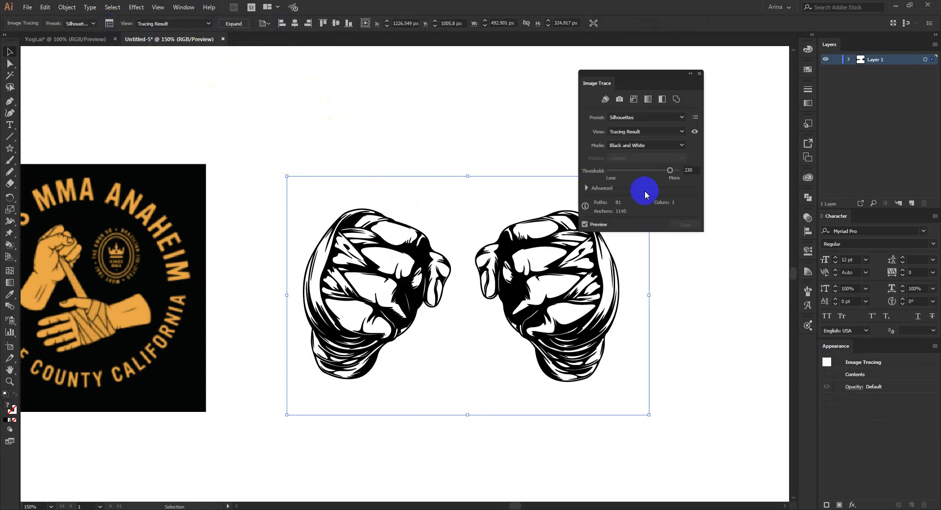
click(644, 170)
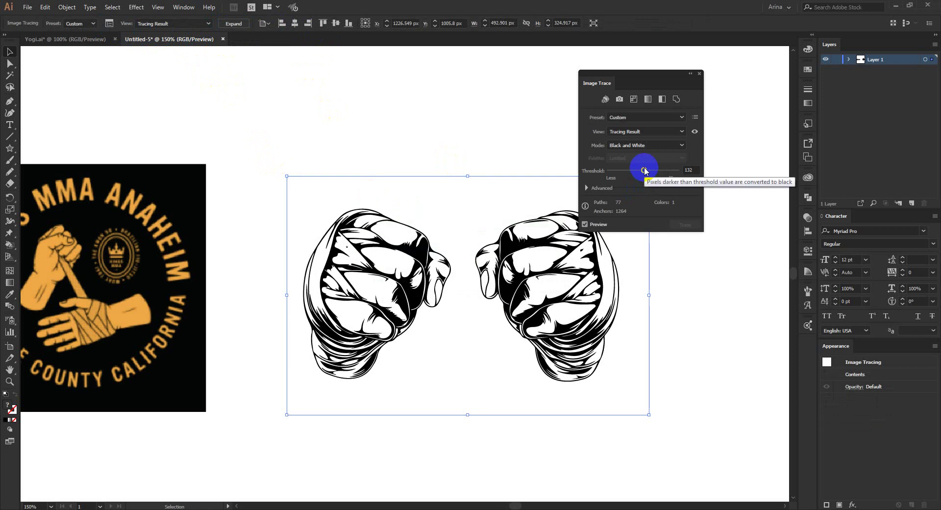
drag(644, 171, 638, 170)
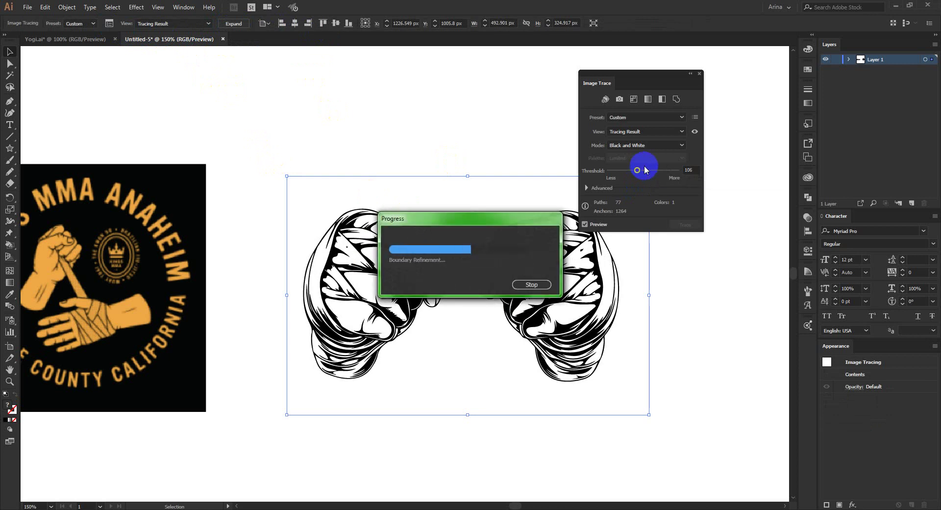
click(700, 74)
click(234, 23)
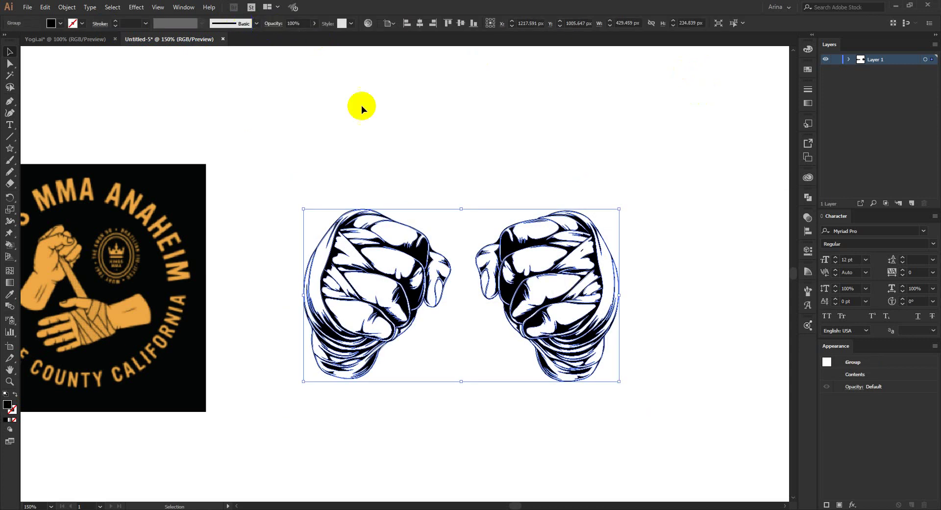
Inside the fists group, nudge the right fist left toward the left one
double_click(558, 234)
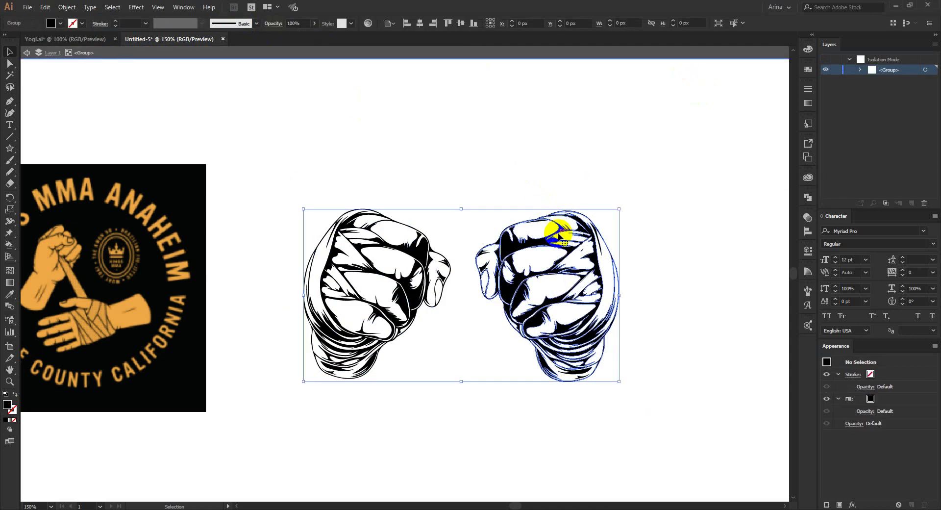
drag(669, 173, 467, 394)
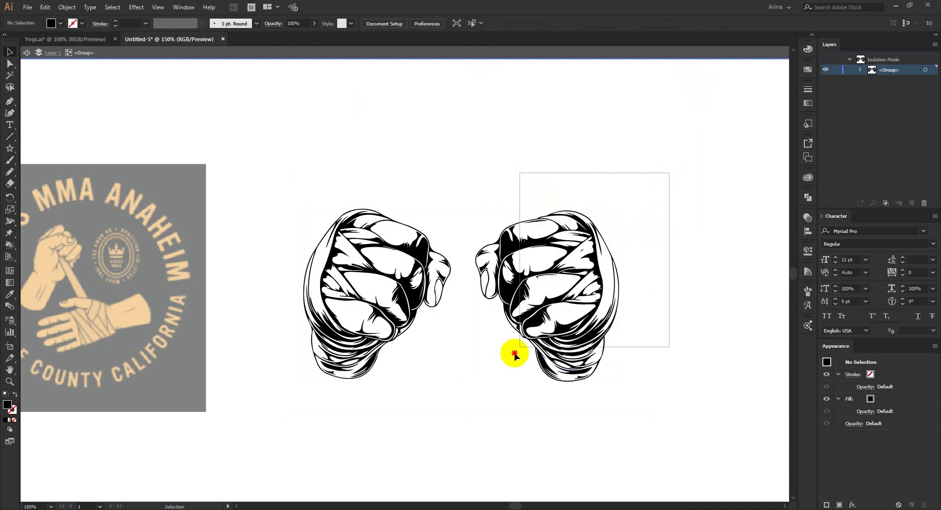
key(Left)
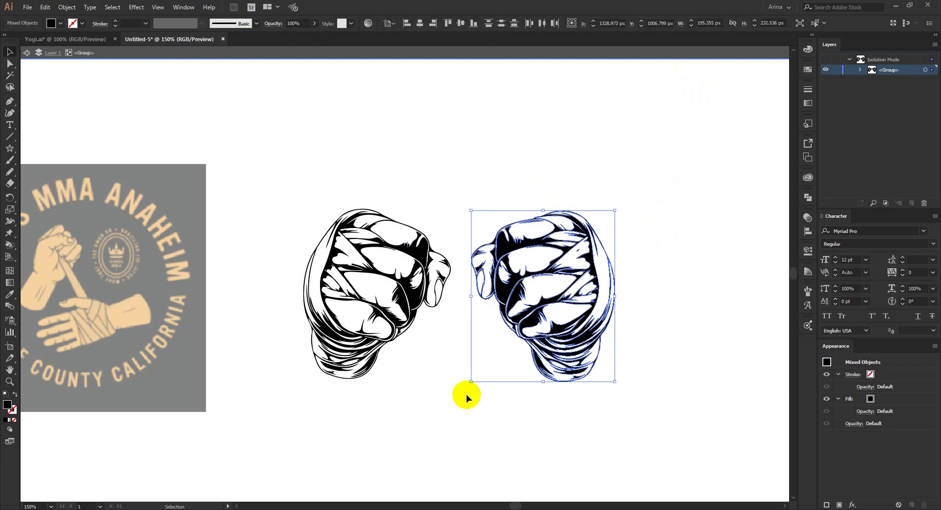
key(Left)
key(Left)
key(Left)
key(Left)
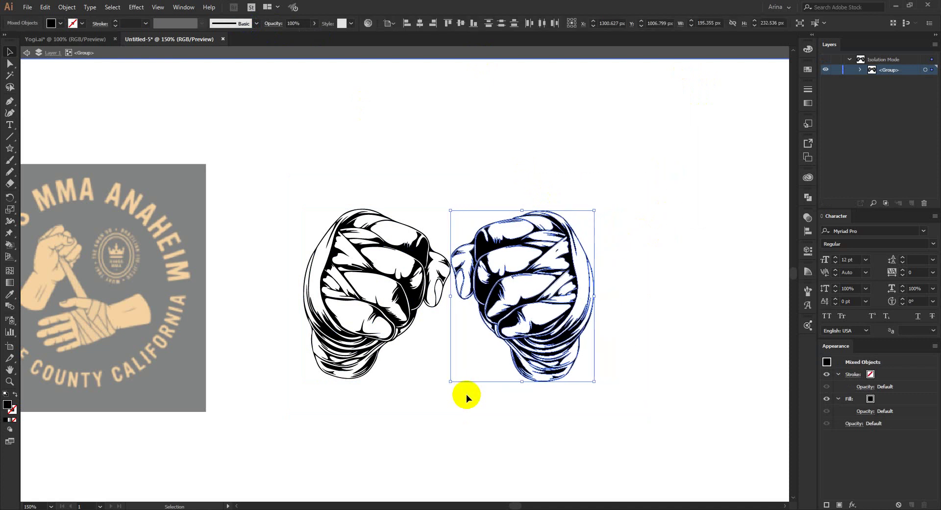
key(Right)
key(ctrl+g)
key(a)
key(v)
Vertically centre both fists relative to the selection, then exit isolation mode
drag(423, 416, 252, 105)
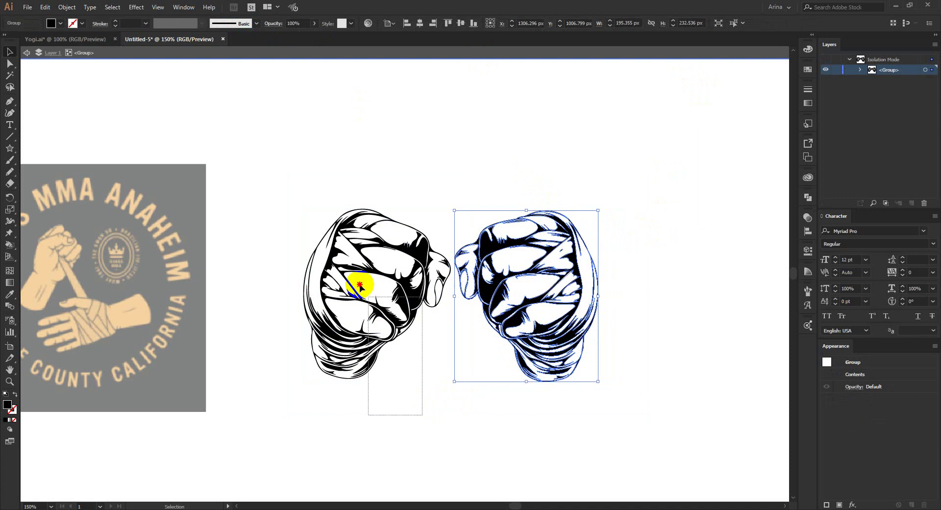
drag(258, 136, 452, 420)
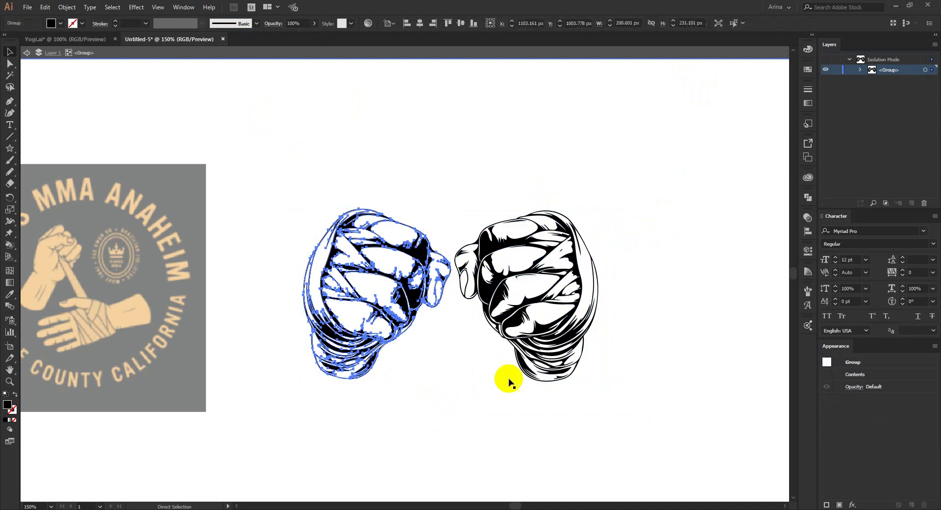
click(365, 259)
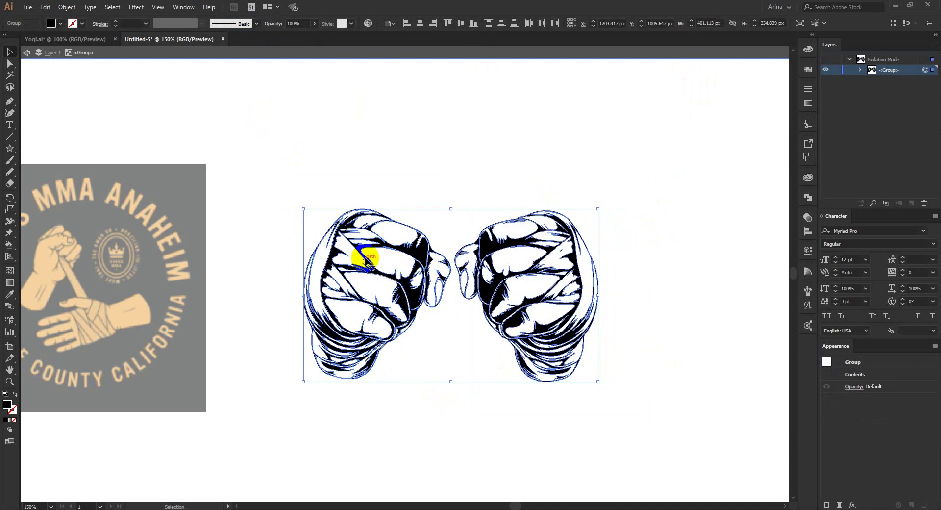
click(392, 23)
click(402, 37)
click(462, 23)
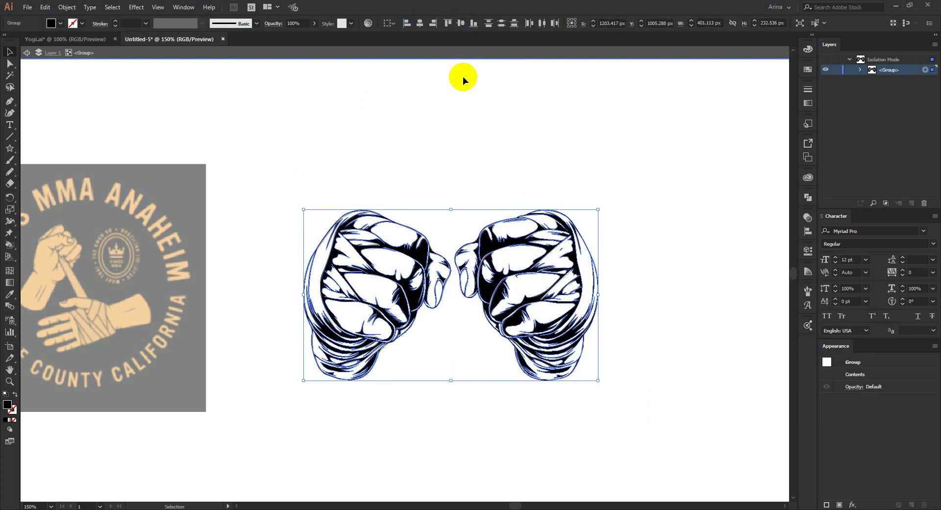
click(460, 138)
double_click(460, 141)
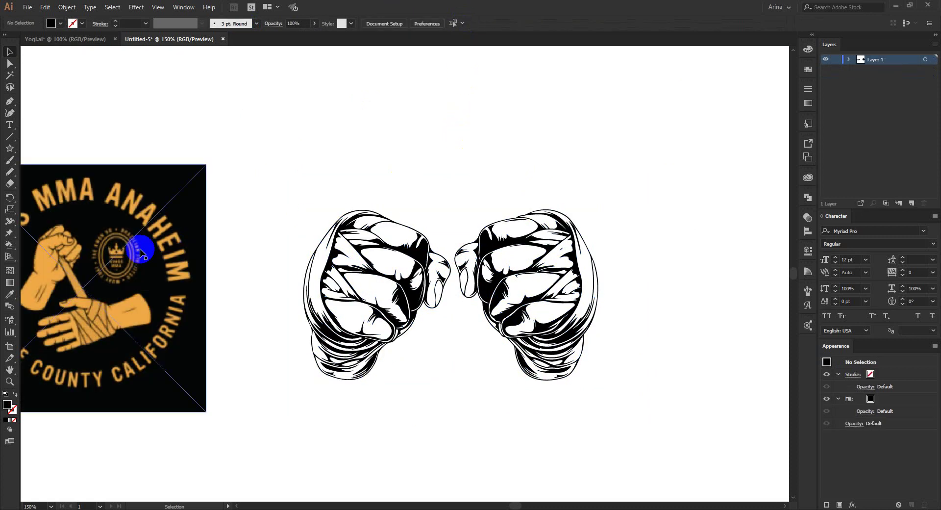
Draw an orange-filled rectangle covering both fists and send it behind them
drag(13, 153, 45, 147)
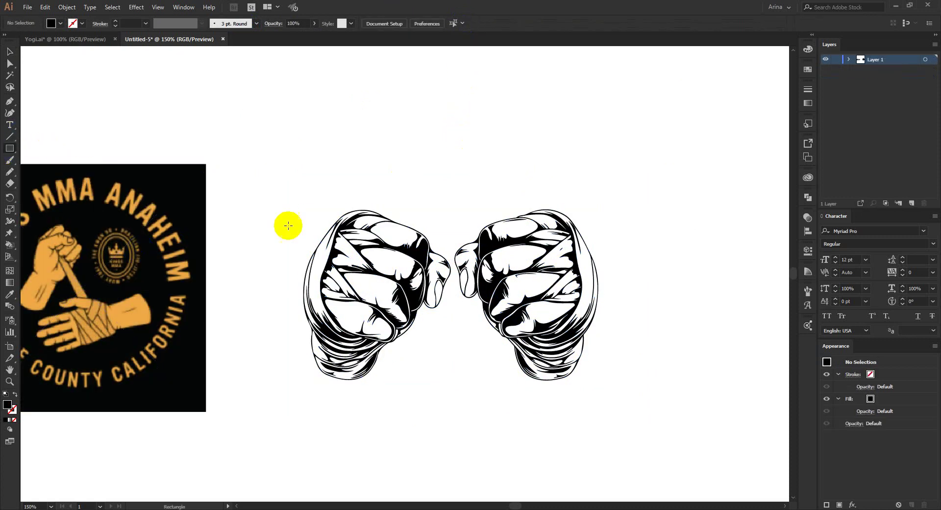
mouse_move(250, 126)
mouse_down()
mouse_move(589, 427)
mouse_move(636, 455)
mouse_up()
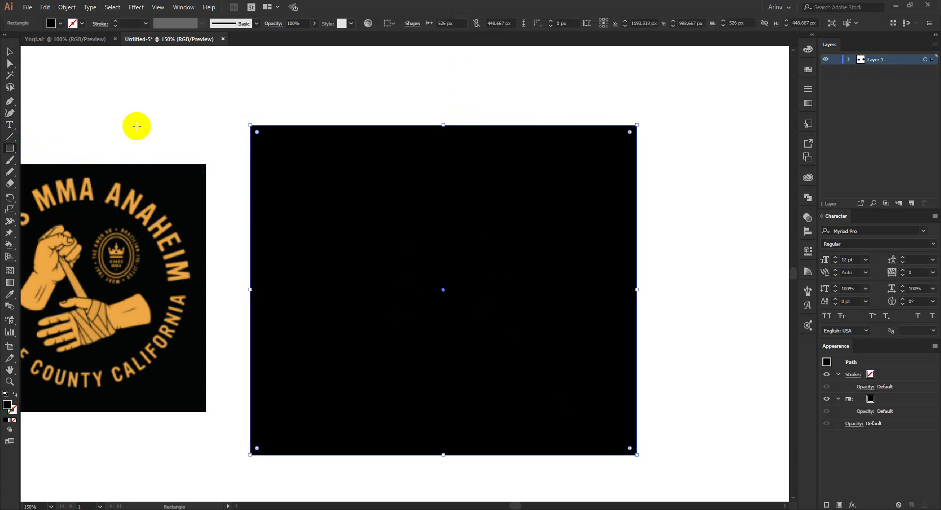
click(51, 23)
click(13, 60)
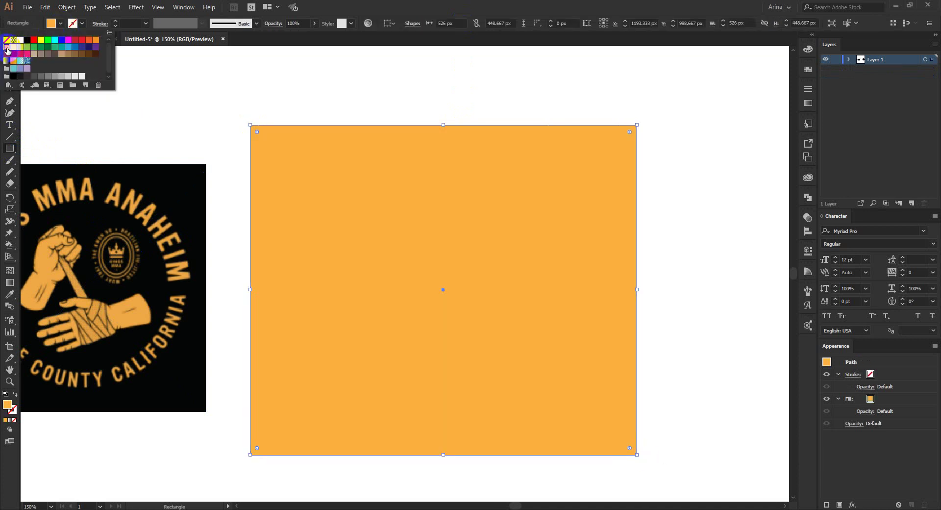
key(ctrl+x)
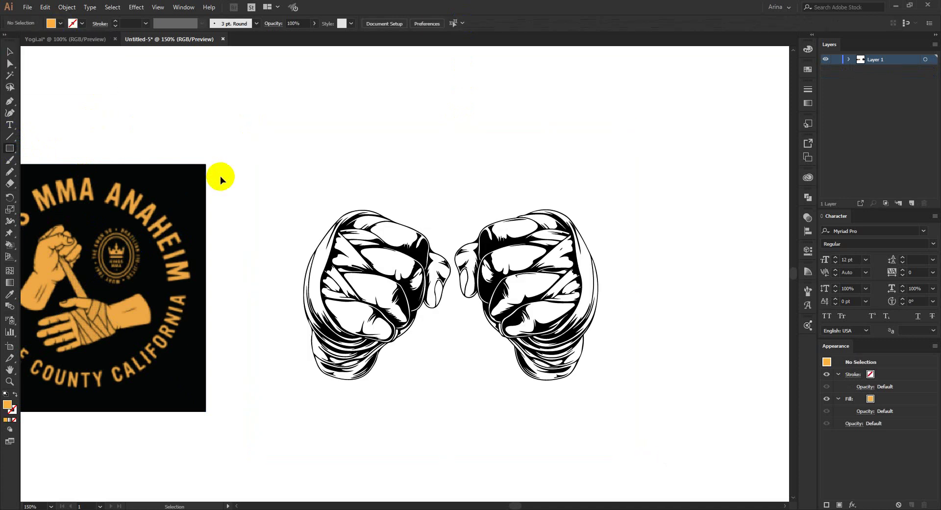
key(ctrl+b)
key(v)
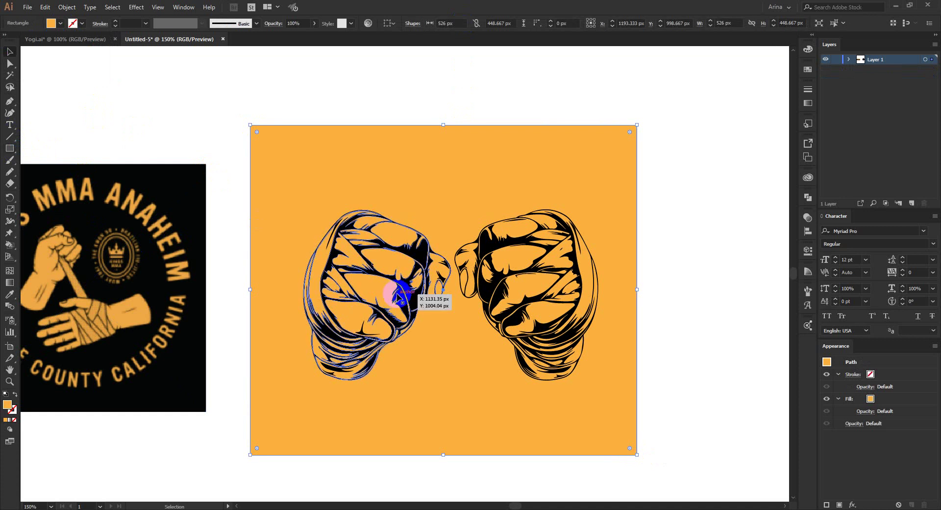
Divide the fists with the rectangle using Pathfinder and delete the orange background outside
shift+click(368, 295)
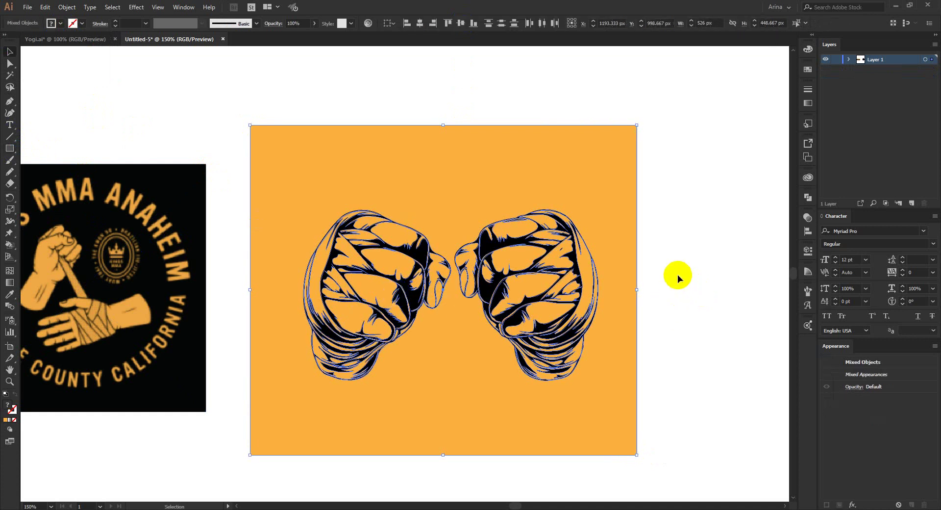
click(808, 198)
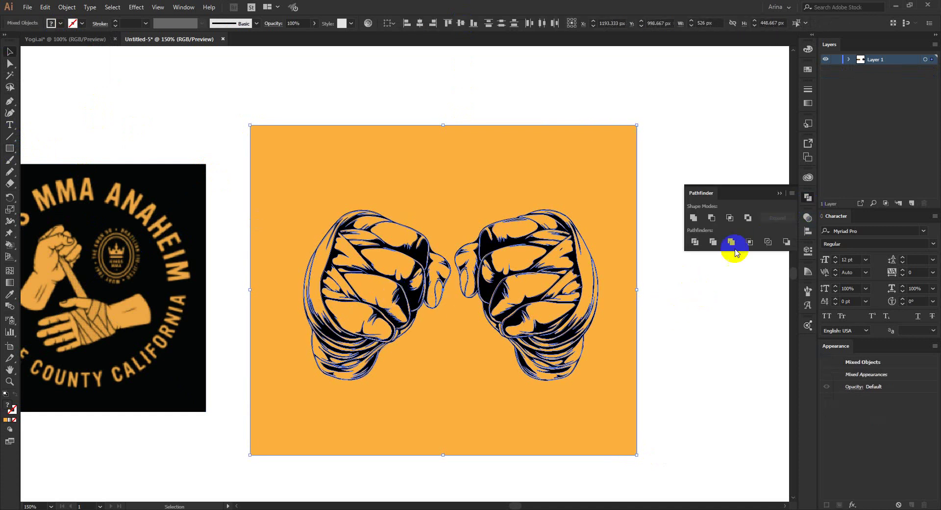
click(698, 243)
click(625, 349)
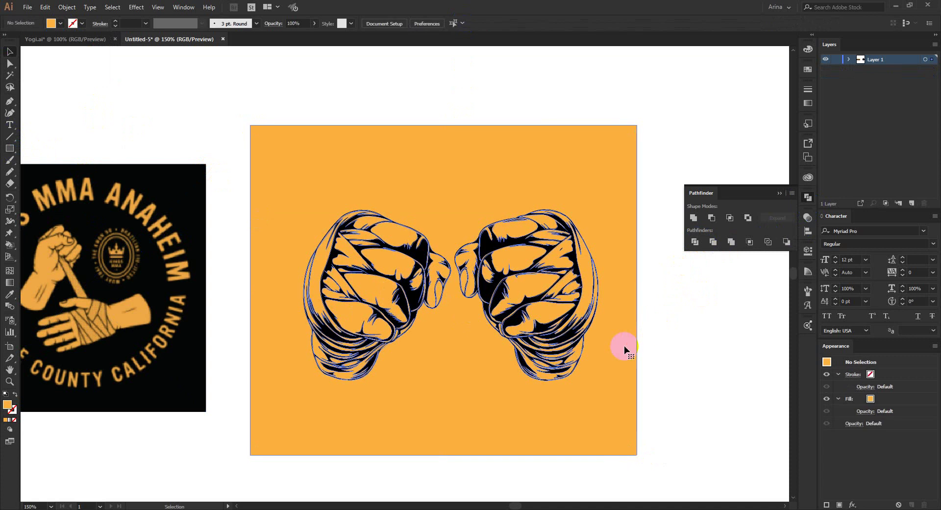
key(Delete)
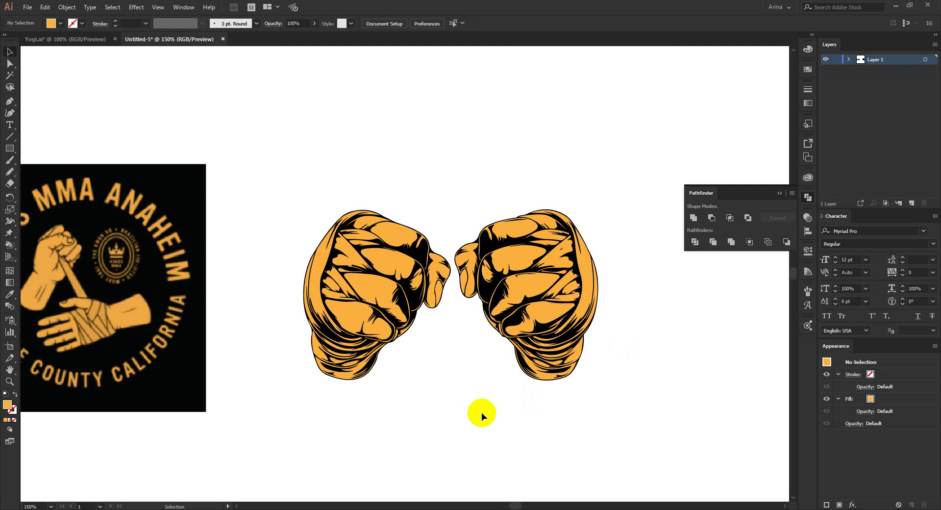
Draw an orange outline circle enclosing both fists
scroll(487, 364, down, 1)
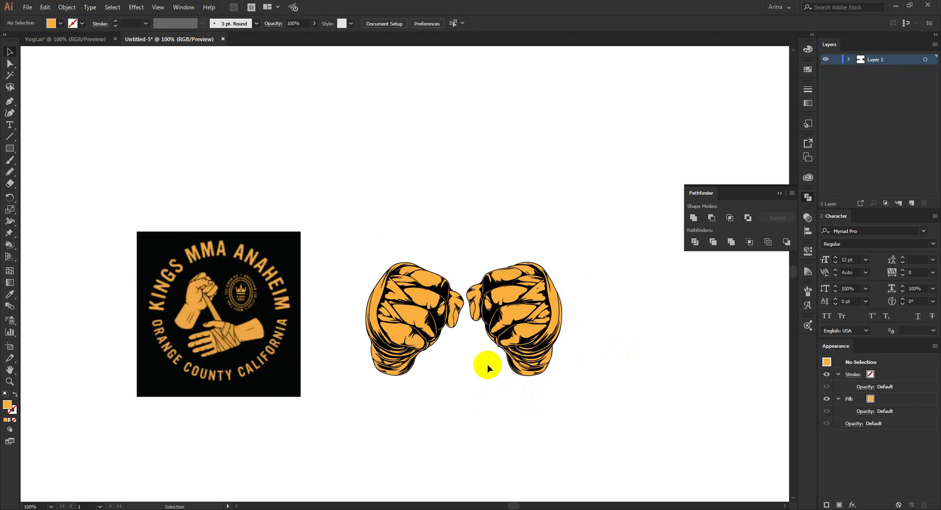
scroll(567, 371, up, 1)
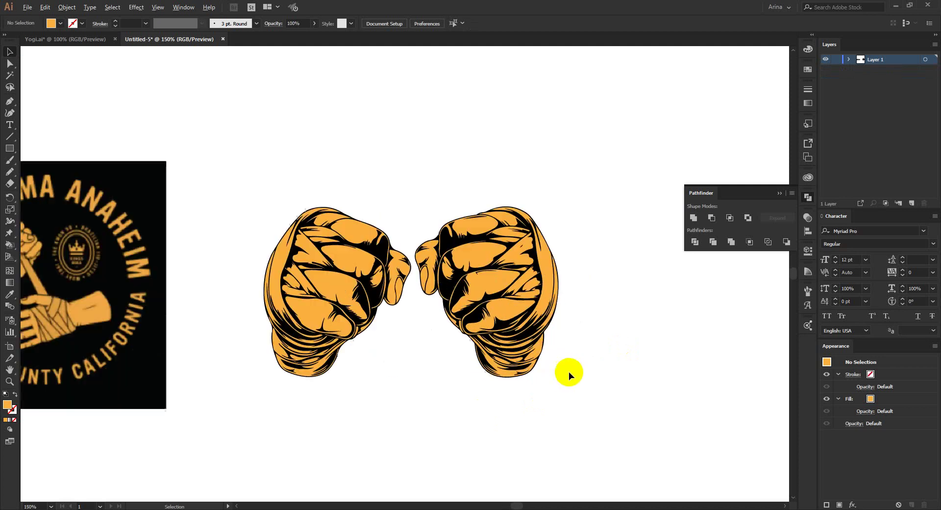
drag(9, 148, 63, 174)
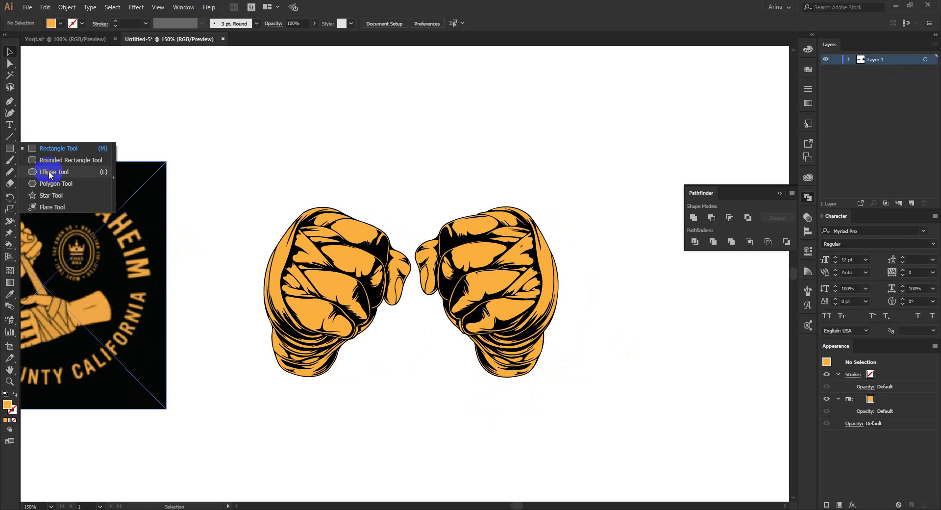
drag(411, 286, 540, 390)
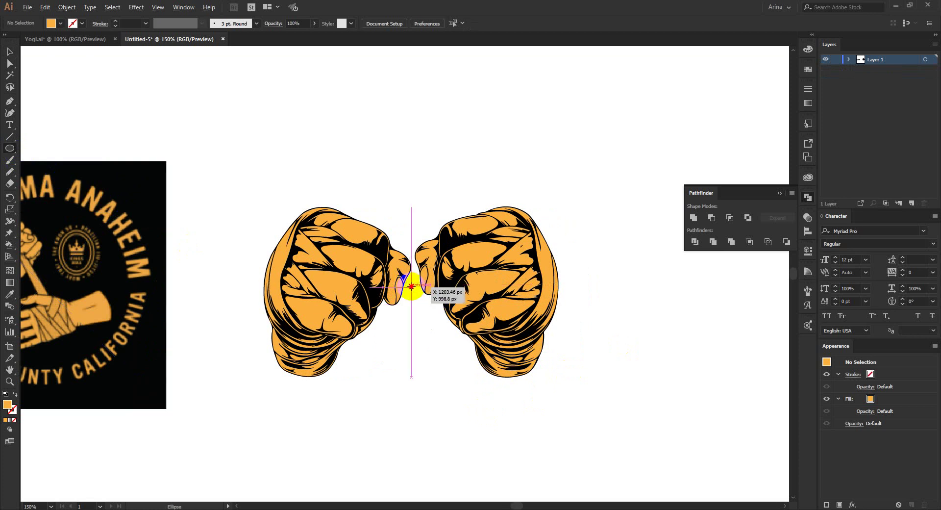
drag(540, 390, 558, 404)
key(shift+x)
key(v)
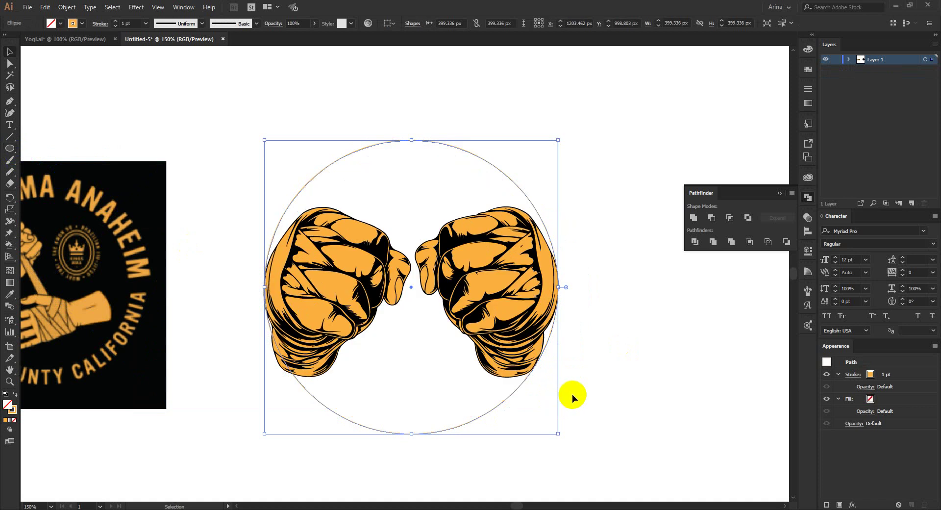
Centre the fists vertically in the circle and enlarge the circle to about 426 px
drag(604, 435, 225, 205)
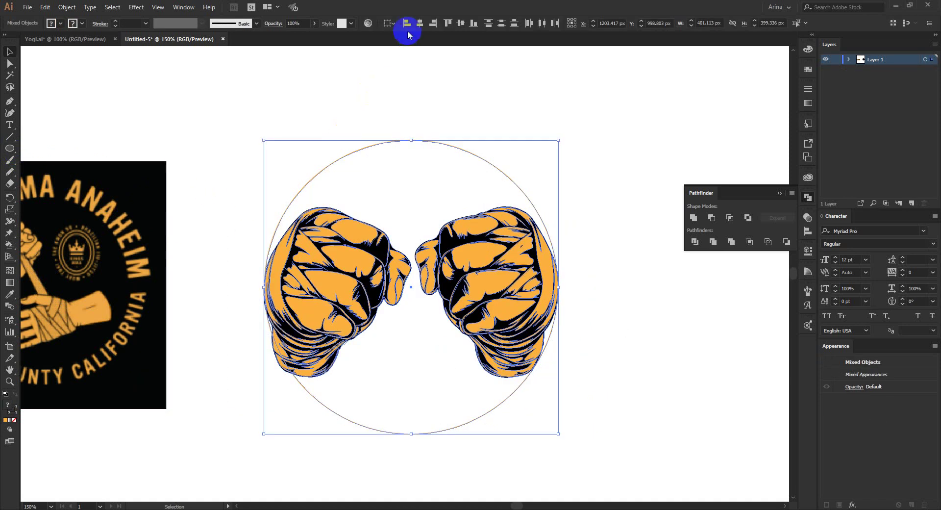
click(461, 24)
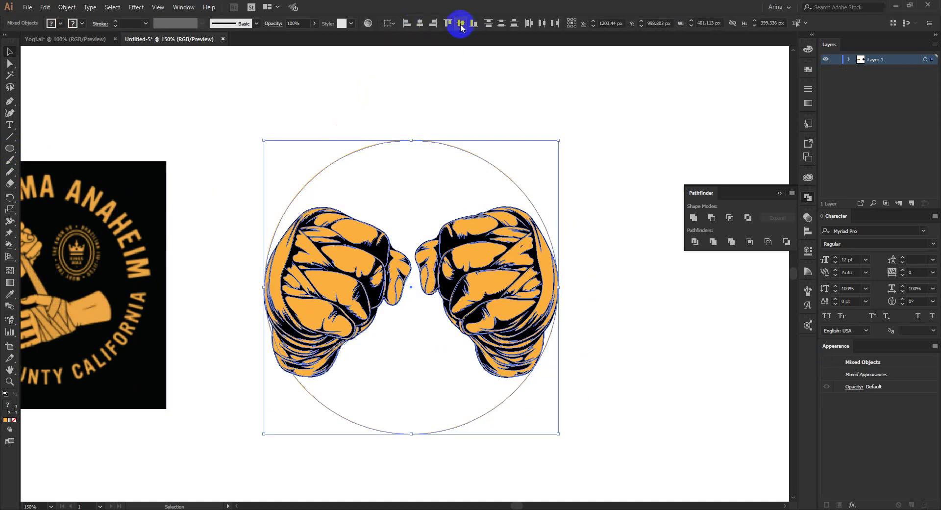
click(489, 118)
click(452, 149)
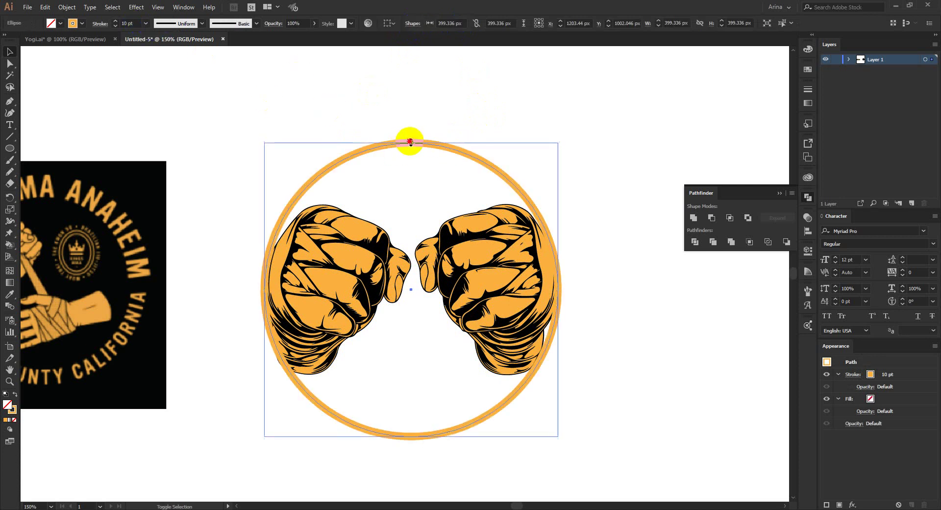
drag(410, 142, 411, 132)
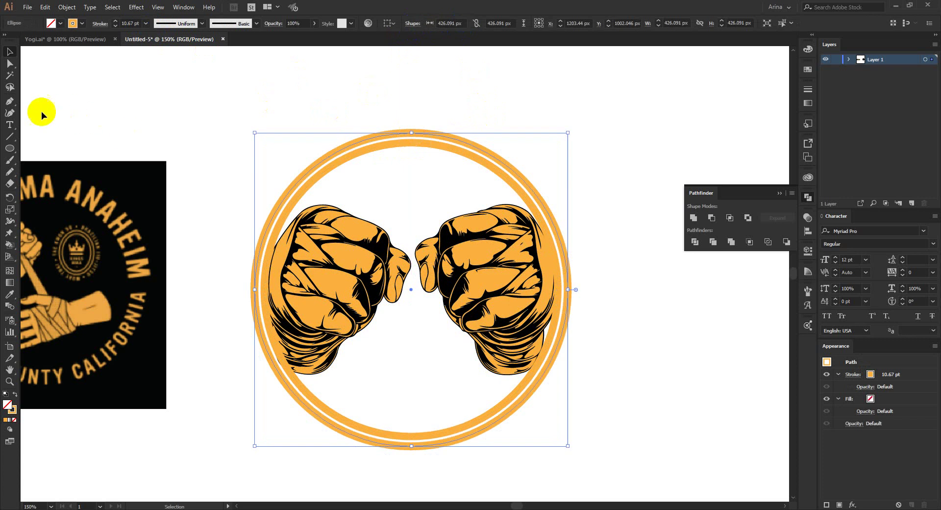
click(10, 126)
Run the text KINGS MMA ANAHEIM along the outer circle with Type on a Path
click(59, 148)
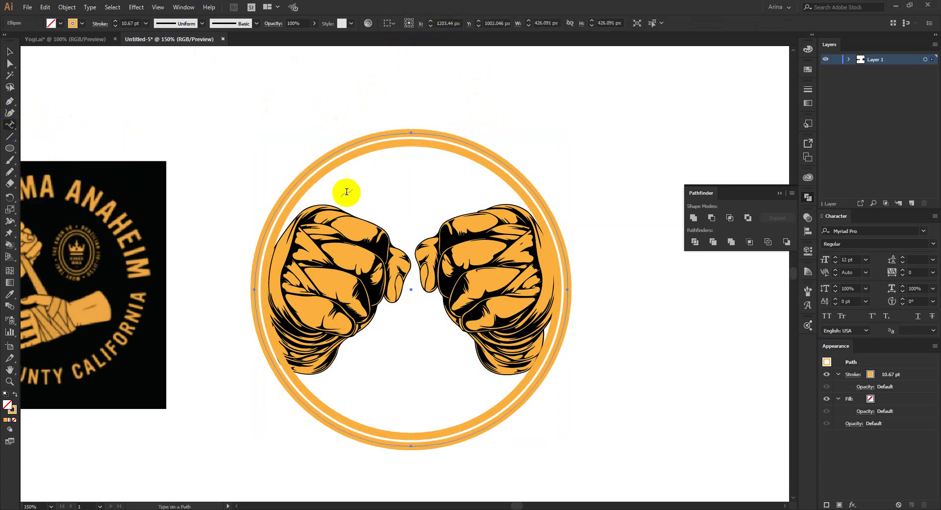
click(305, 172)
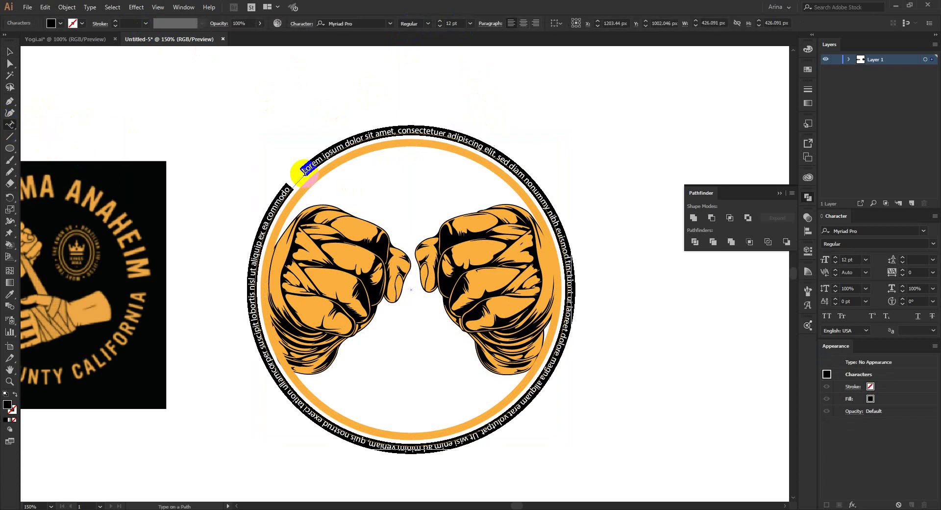
key(Delete)
text(KINGS MMA ANAHEIM)
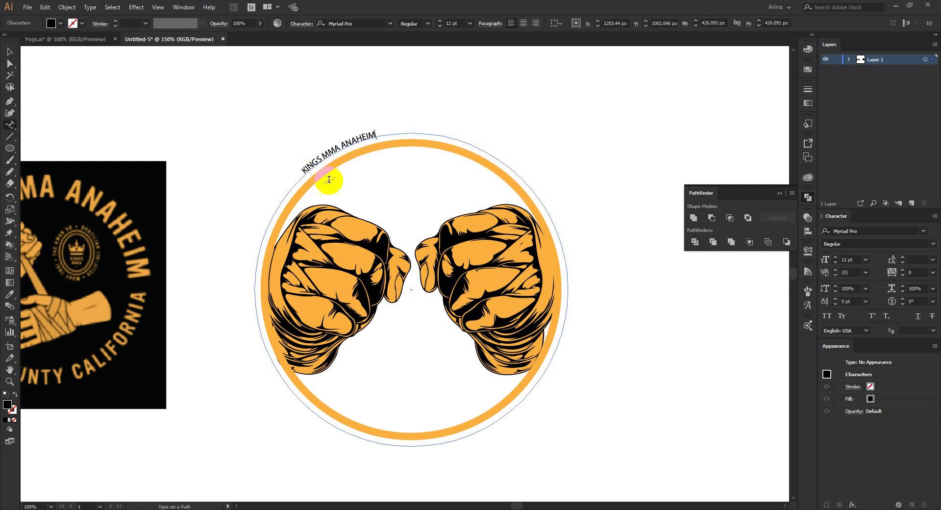
click(10, 51)
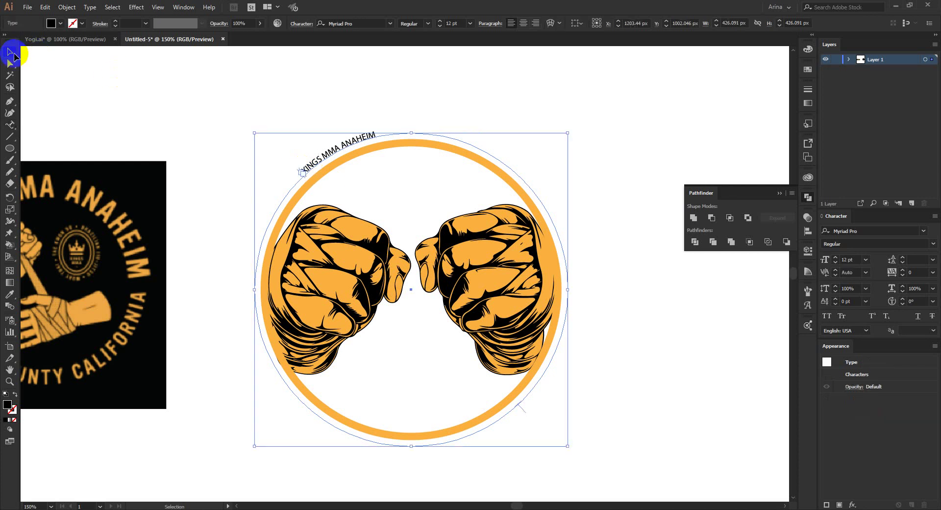
Set the curved title to Norwester font at 60 pt
click(354, 21)
text(nor)
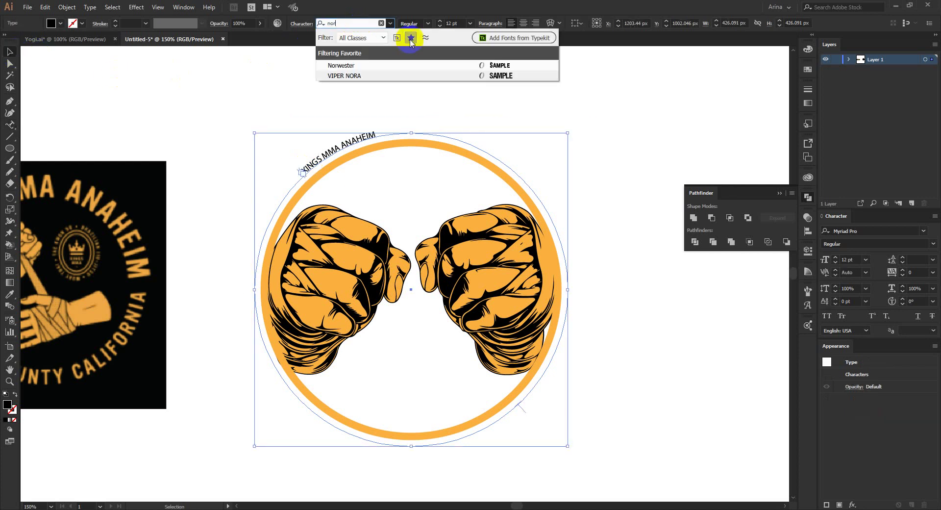
click(355, 69)
double_click(461, 23)
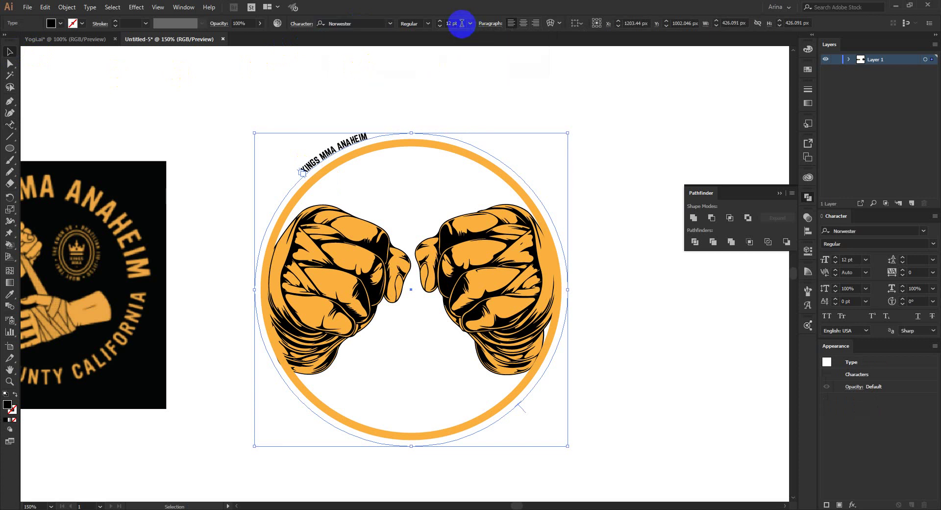
text(70)
key(Return)
text(60)
key(Return)
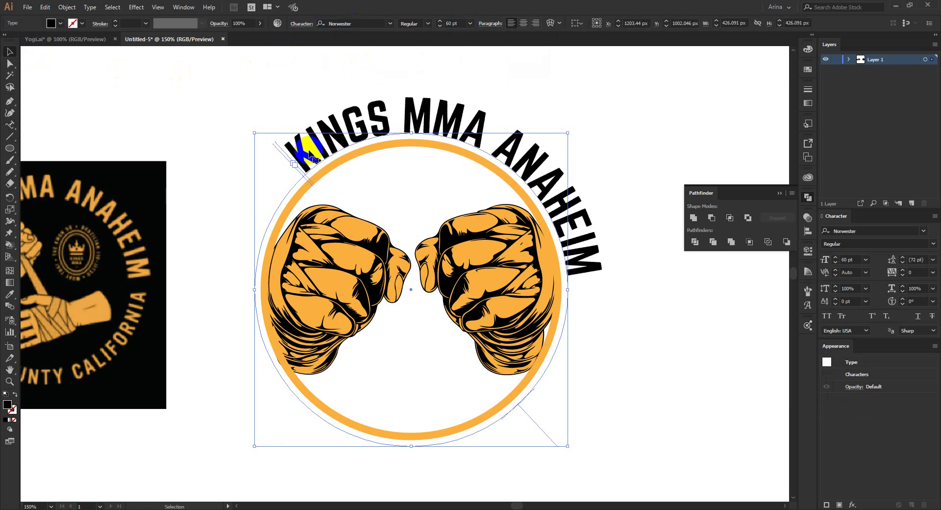
Slide the title's start bracket and centre KINGS MMA ANAHEIM along the top of the circle
click(278, 154)
key(ctrl+a)
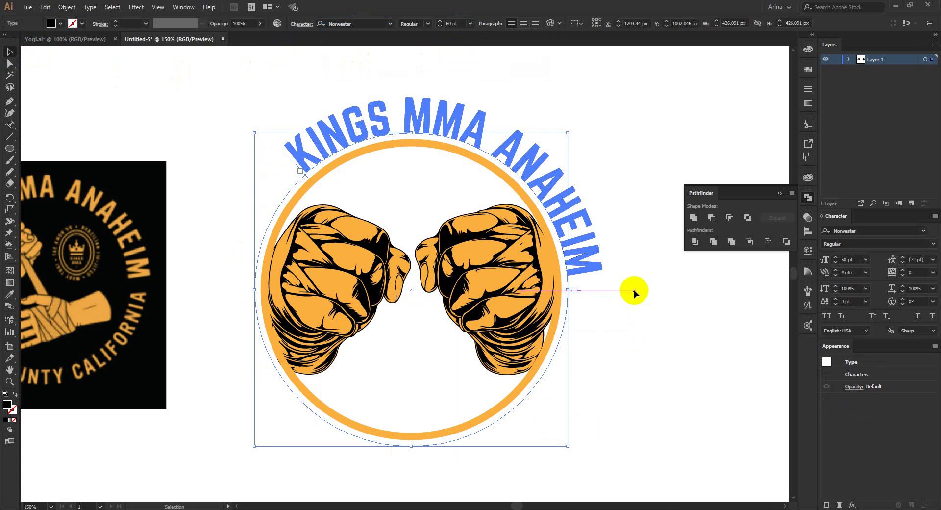
key(Escape)
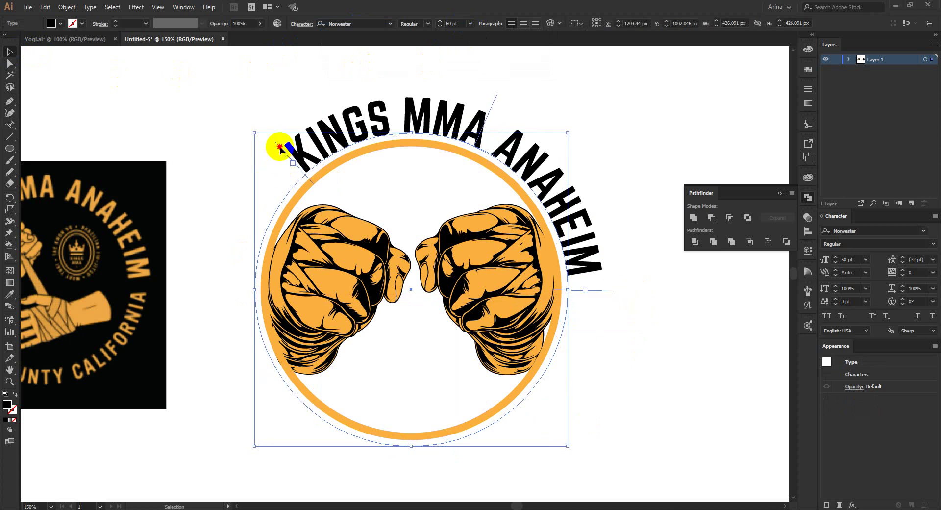
drag(279, 147, 231, 284)
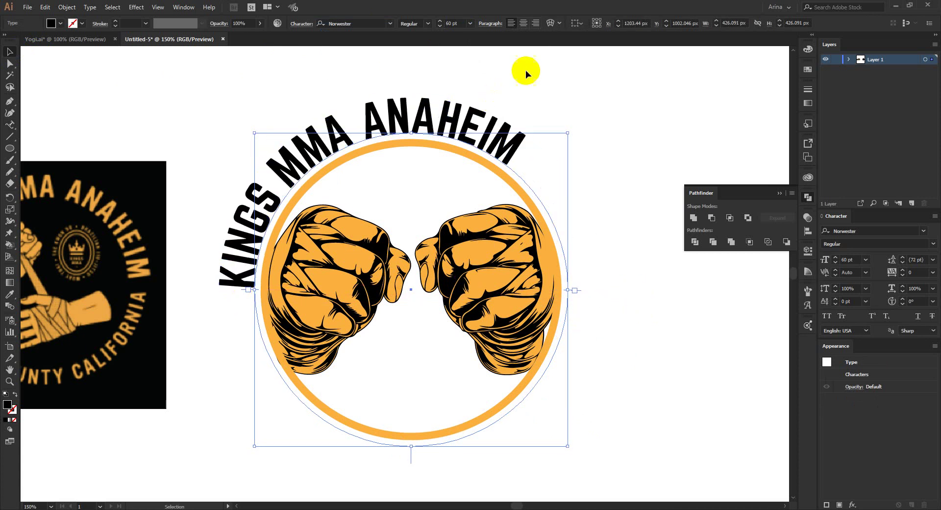
click(523, 23)
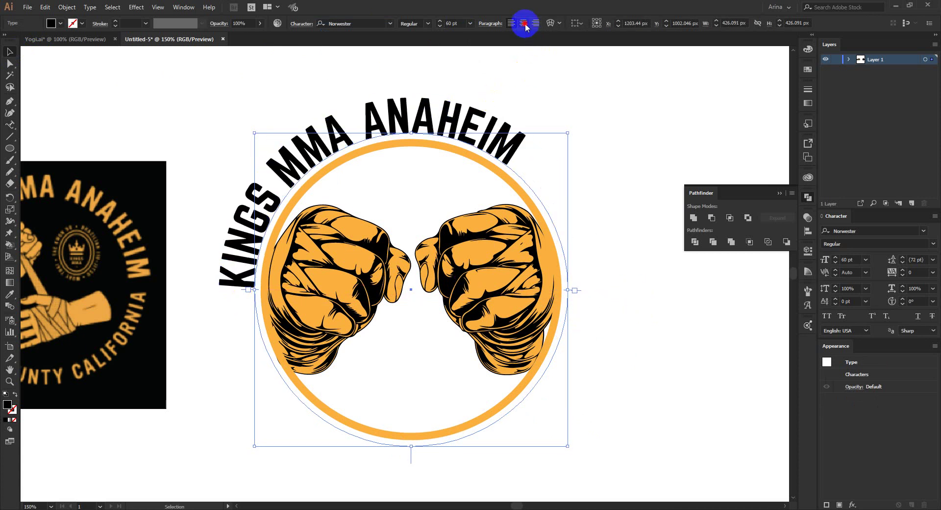
click(452, 73)
Flip a copy of the KINGS MMA ANAHEIM title onto the circle's bottom, shifted -50 pt outside
scroll(556, 171, down, 1)
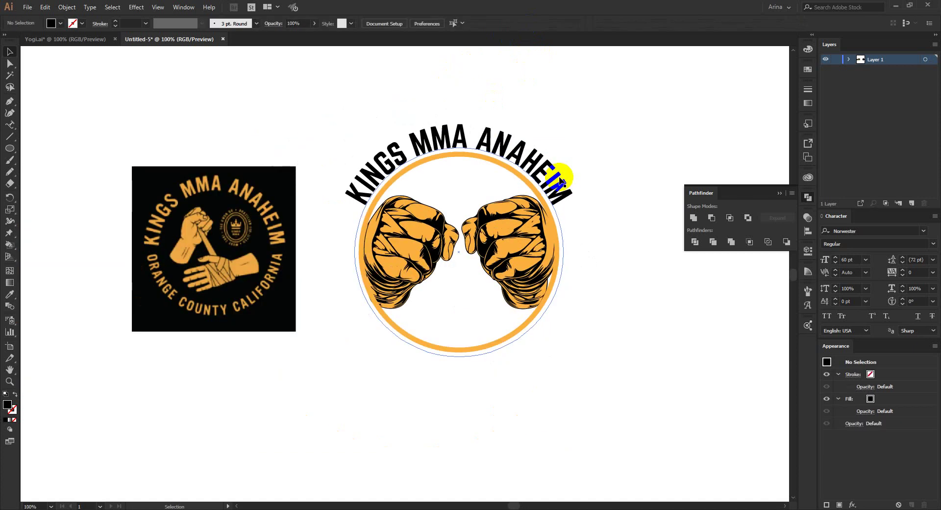
click(477, 132)
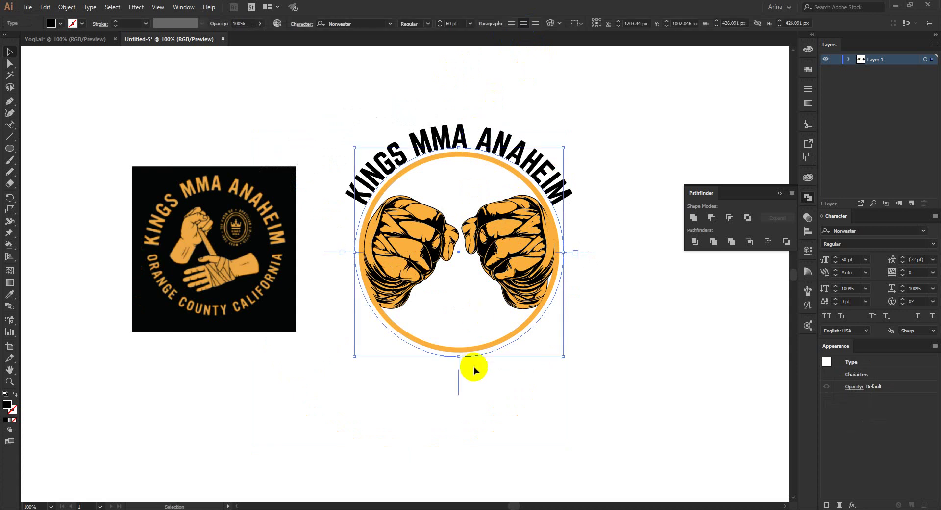
drag(458, 381, 460, 329)
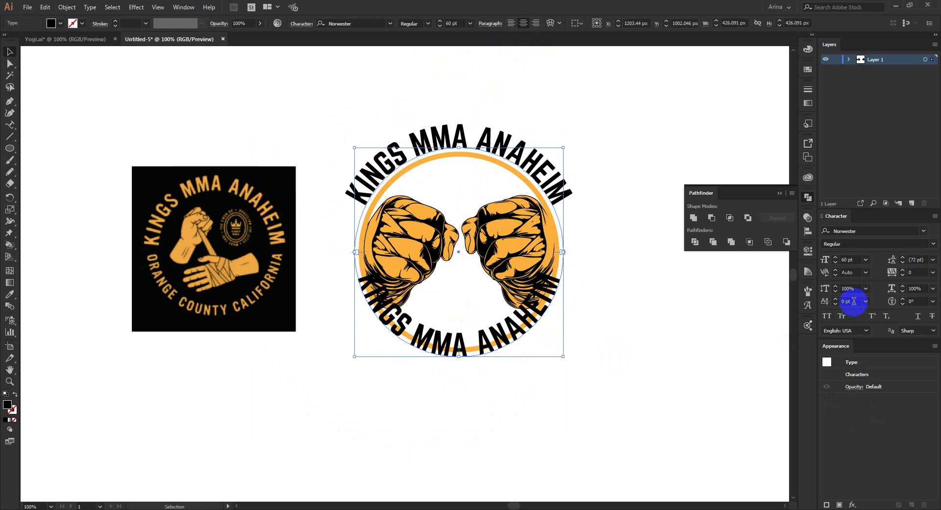
scroll(854, 301, down, 10)
scroll(854, 301, down, 10)
scroll(854, 301, down, 10)
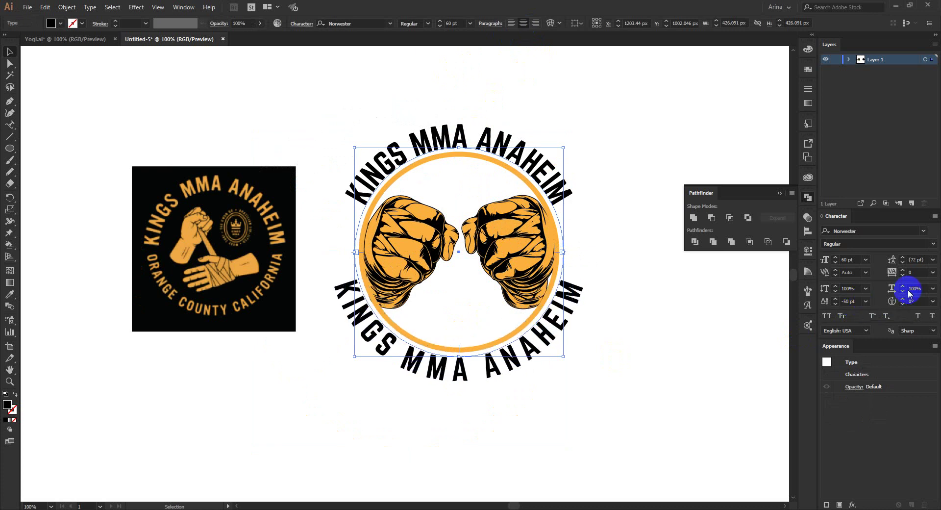
Replace the bottom arc's text with ORANGE COUNTRY CALIFORNIA
scroll(916, 272, down, 3)
scroll(916, 272, down, 3)
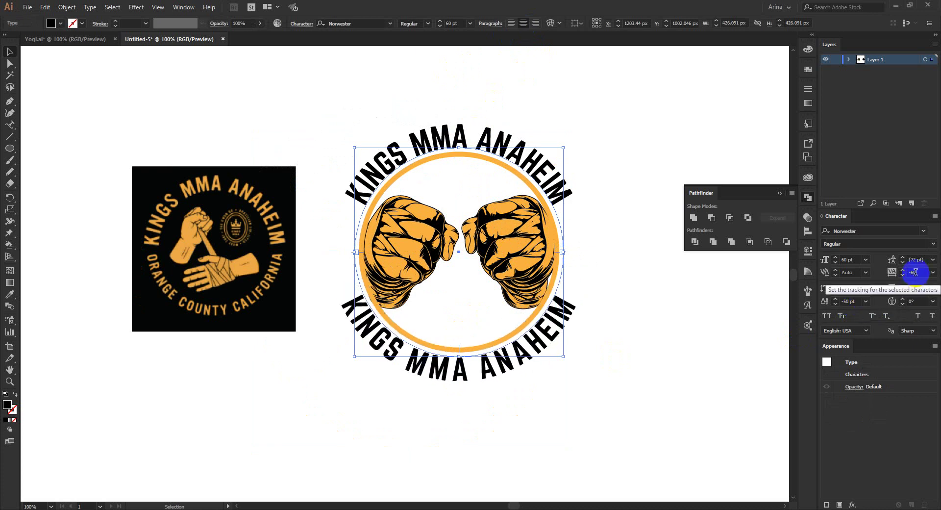
scroll(916, 272, down, 1)
double_click(469, 374)
key(ctrl+a)
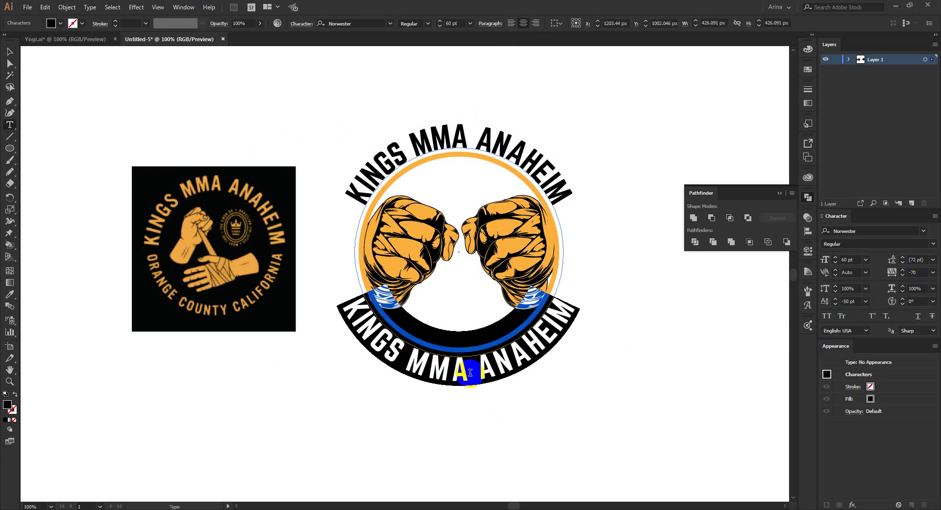
text(ORANG)
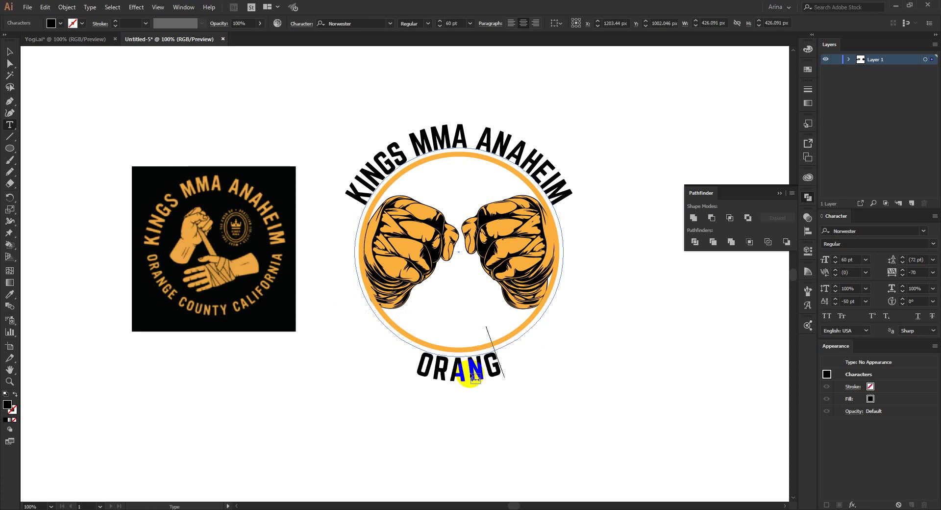
text(E COUNTR)
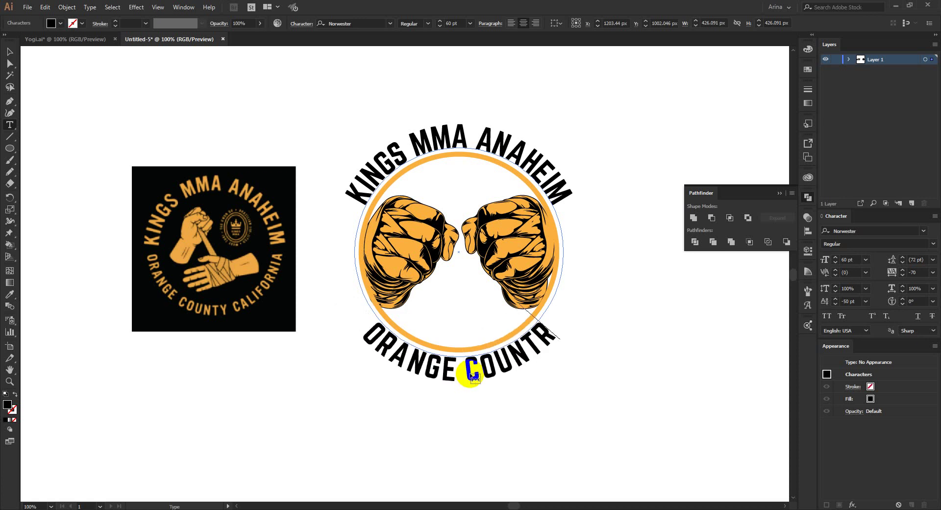
text(Y CALIFOR)
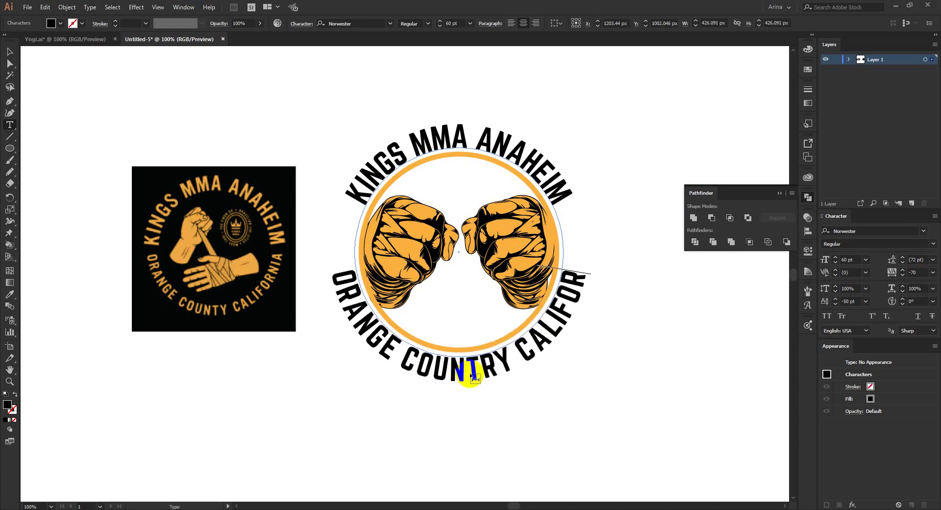
key(ctrl+z)
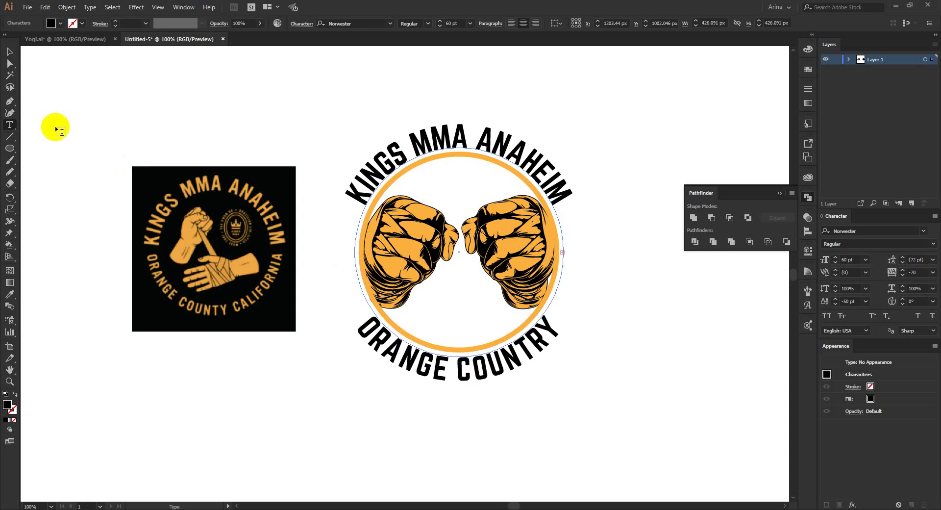
click(10, 51)
Try the bottom arc text at 40, 50 and 60 pt, settling on 50 pt
text(40)
key(Return)
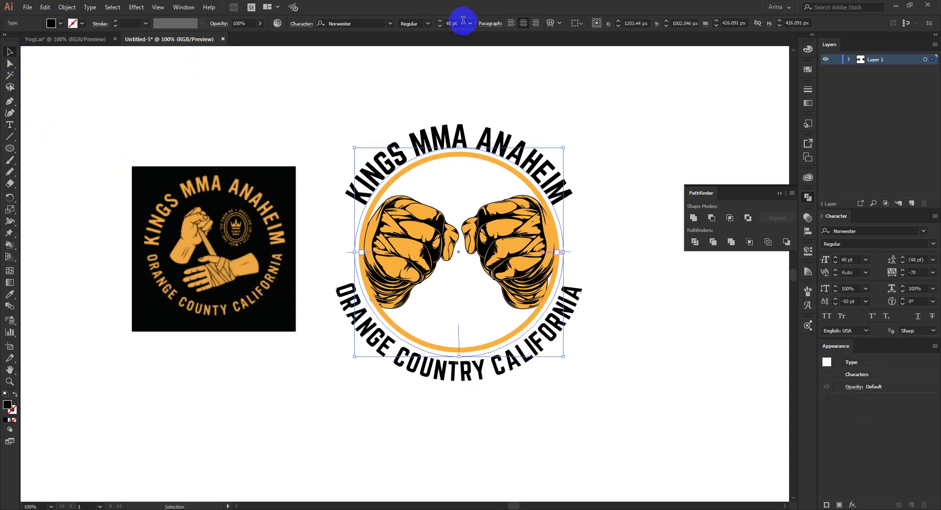
text(50)
key(Return)
text(60)
key(Return)
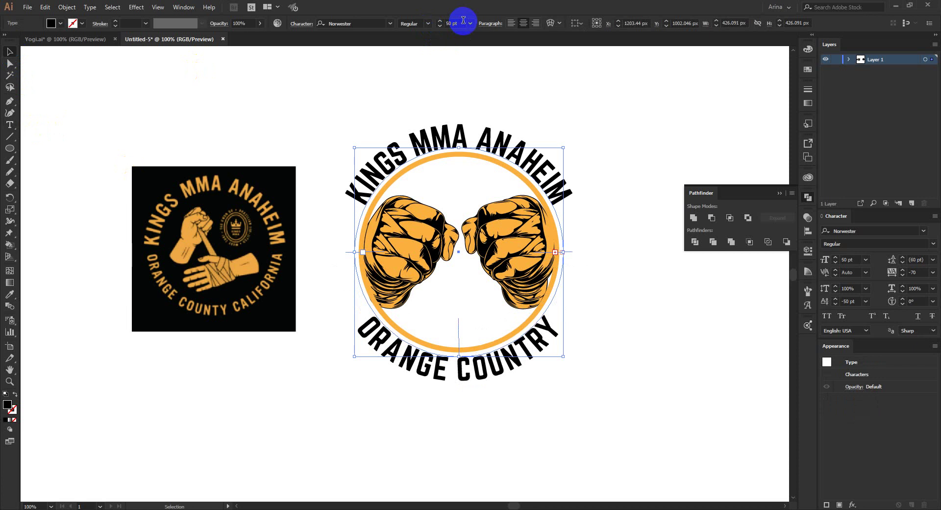
text(CALIFORNIA)
click(602, 207)
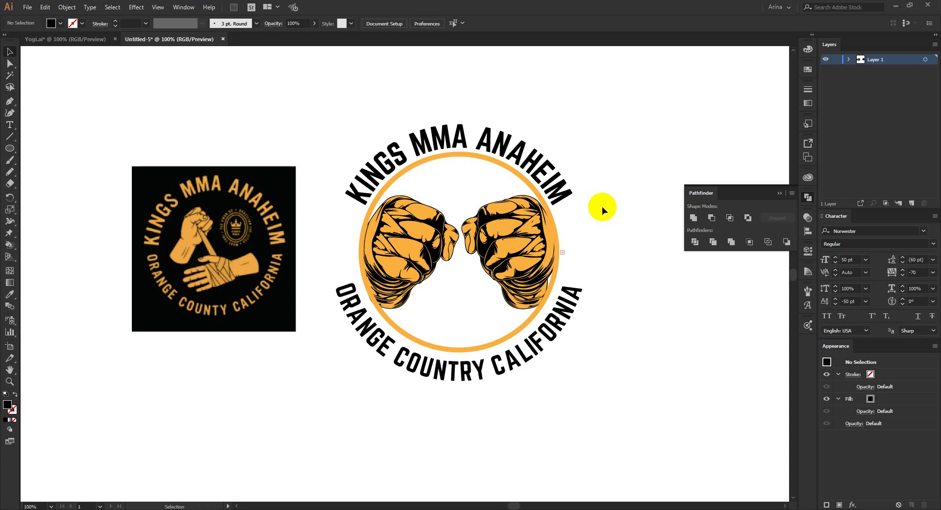
Widen the fists artwork group to about 411 px
click(503, 236)
scroll(503, 235, up, 1)
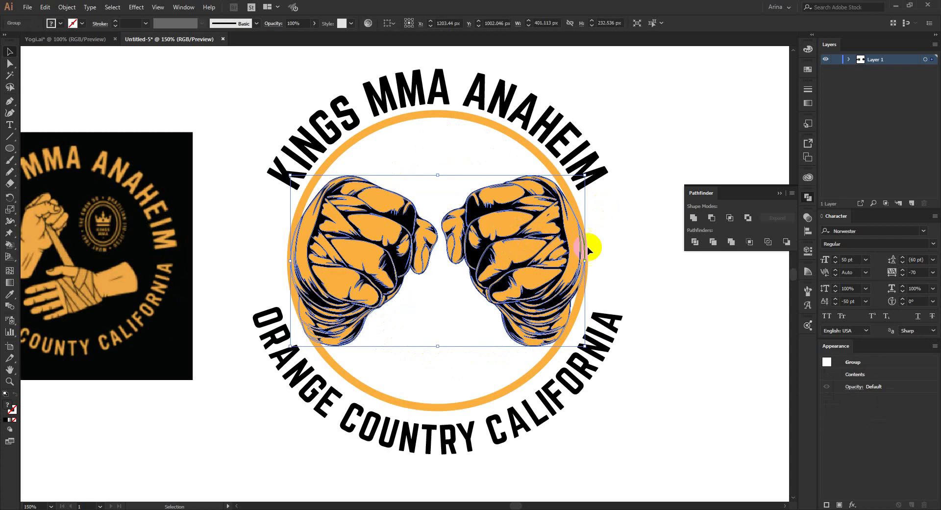
drag(585, 260, 590, 263)
click(624, 262)
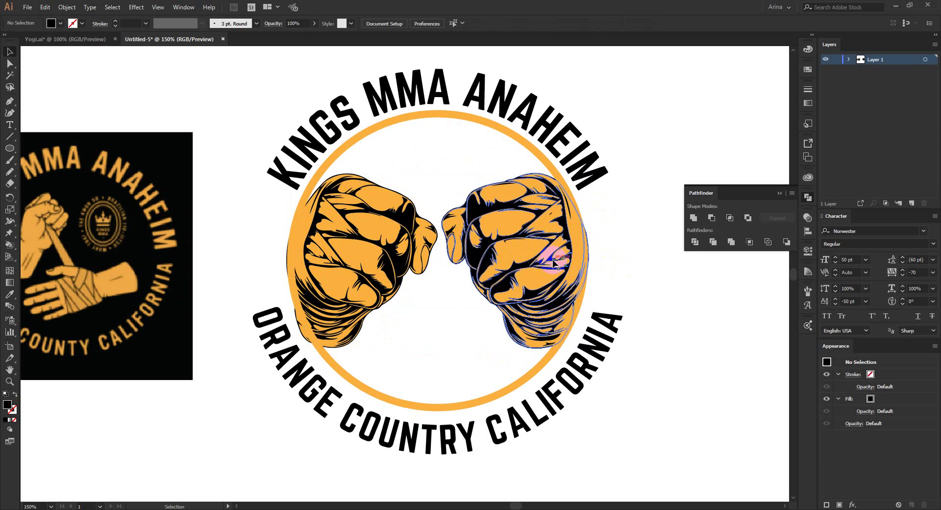
click(538, 263)
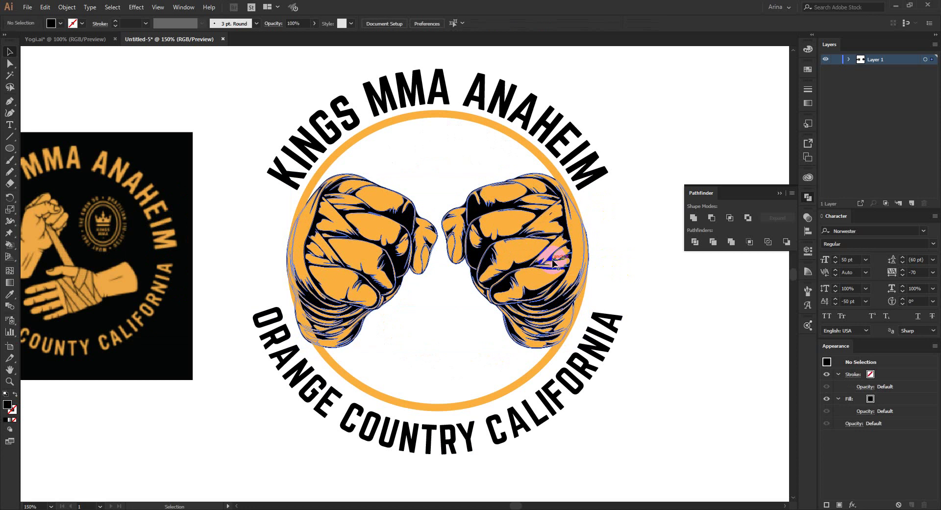
Offset the fists path by 9 px, unite into one silhouette, and cut it
click(67, 7)
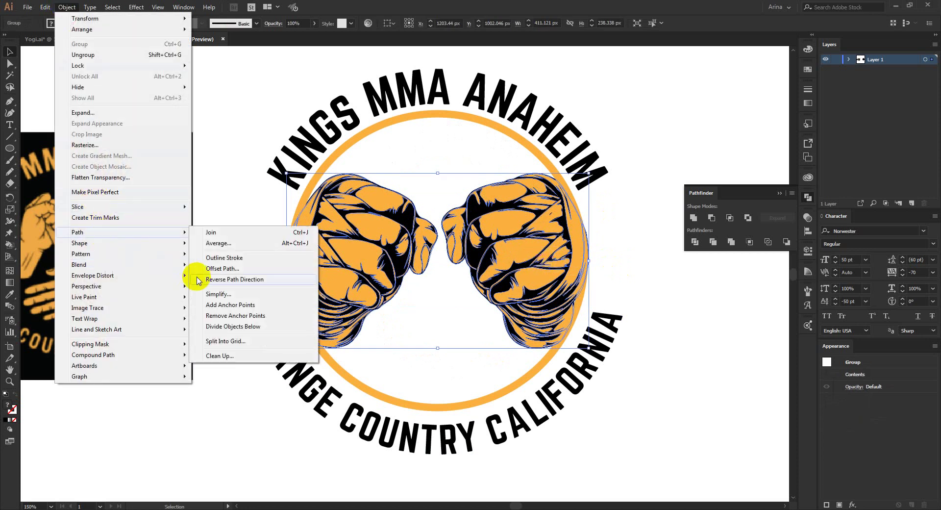
click(210, 265)
click(120, 155)
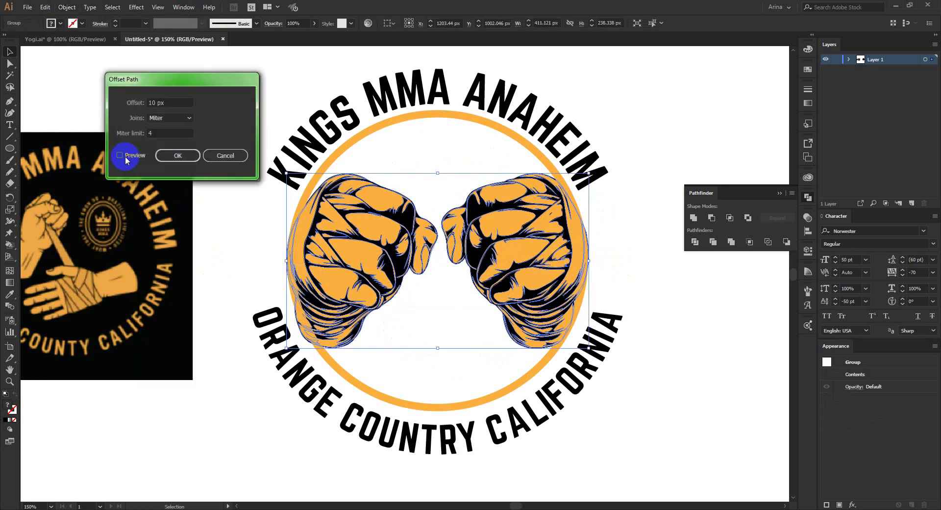
click(166, 105)
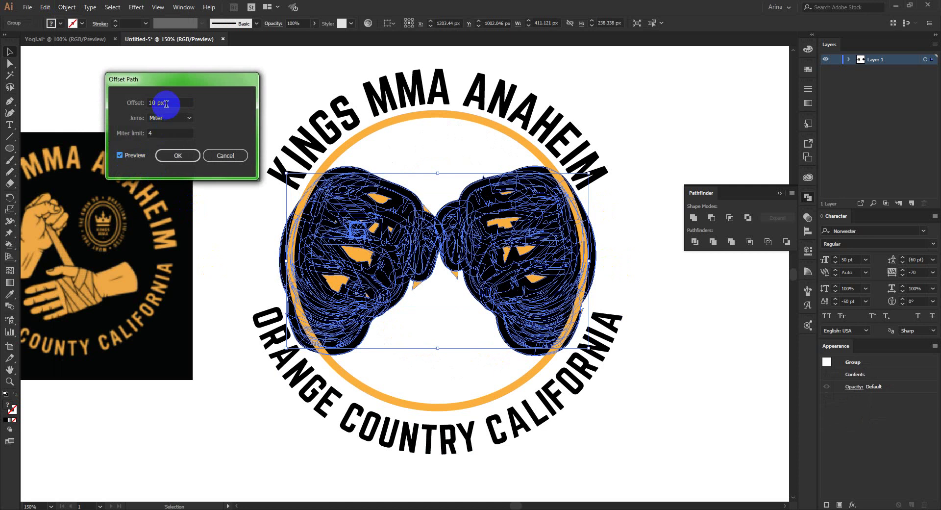
key(Down)
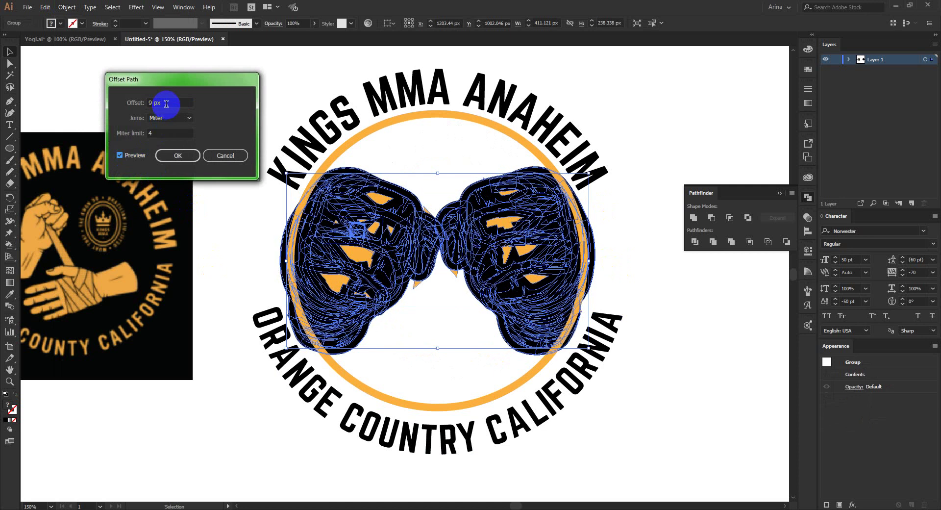
click(182, 155)
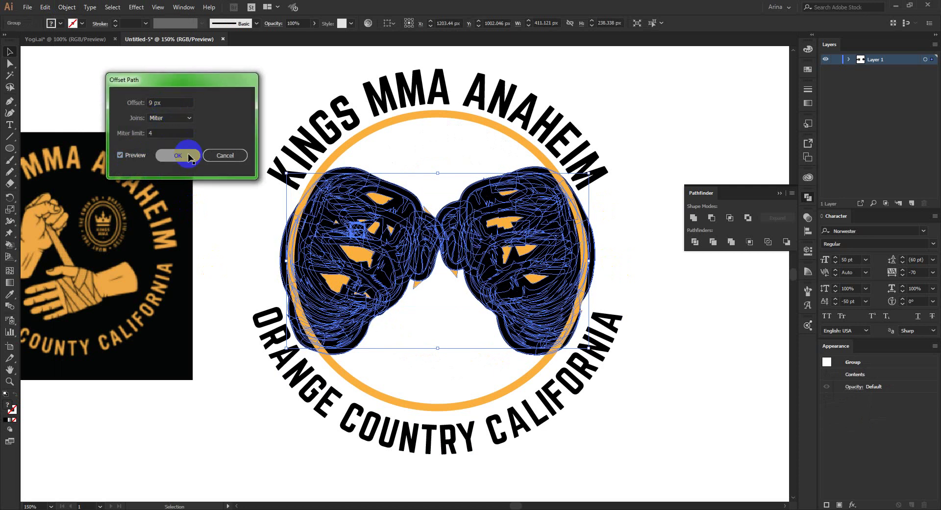
click(693, 217)
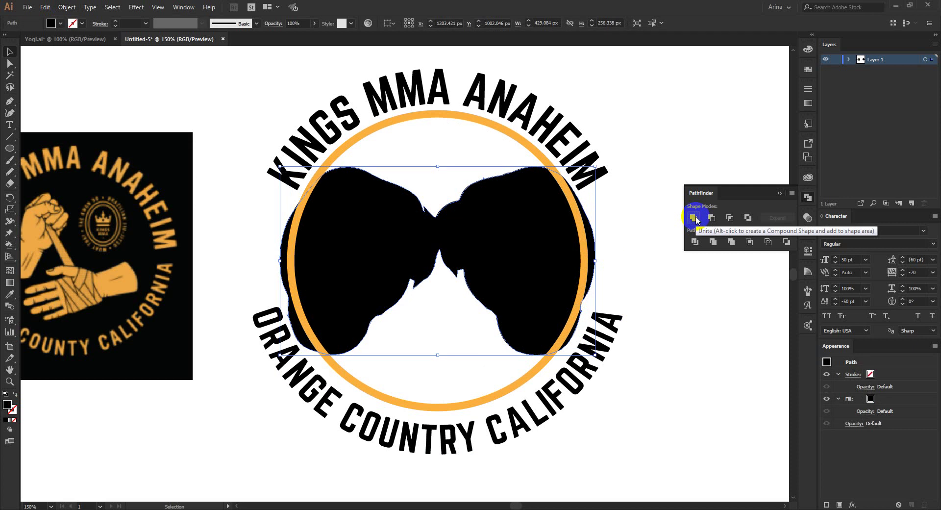
key(ctrl+x)
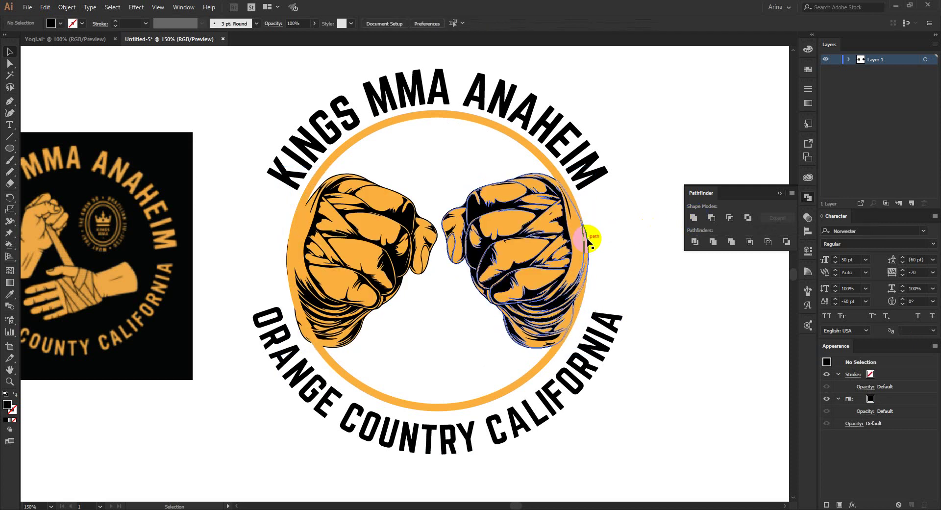
Expand the orange ring circle into a filled shape
click(542, 159)
click(66, 7)
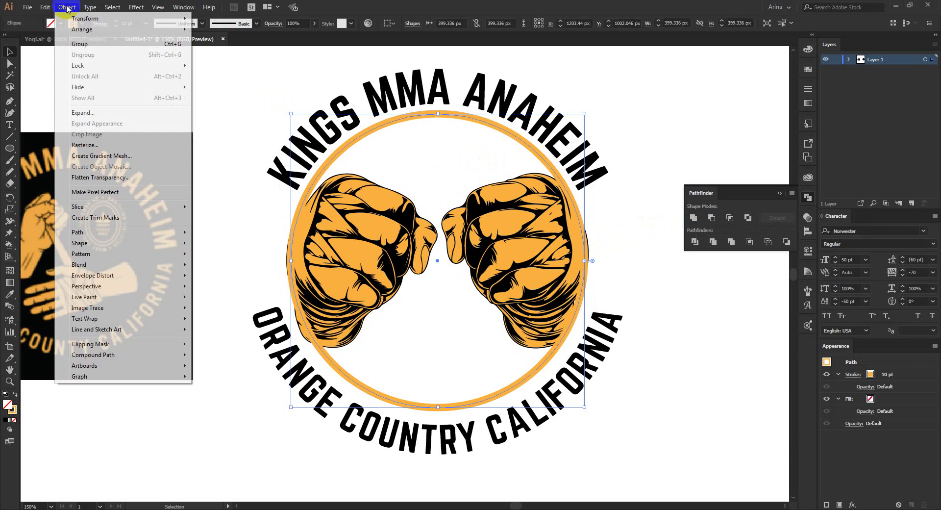
click(93, 113)
click(270, 284)
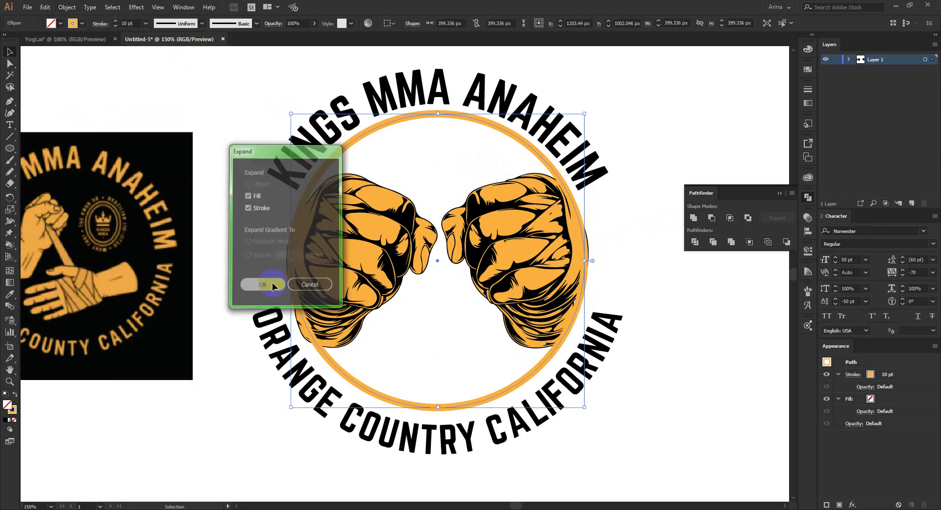
Give the ring an opacity mask containing the pasted fist silhouette, hiding it behind the fists
click(808, 218)
click(737, 247)
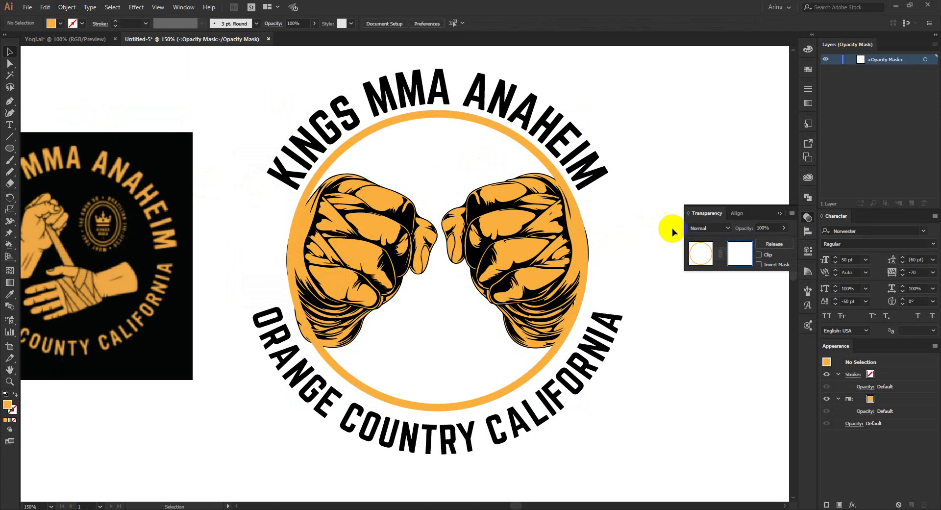
key(ctrl+f)
click(60, 24)
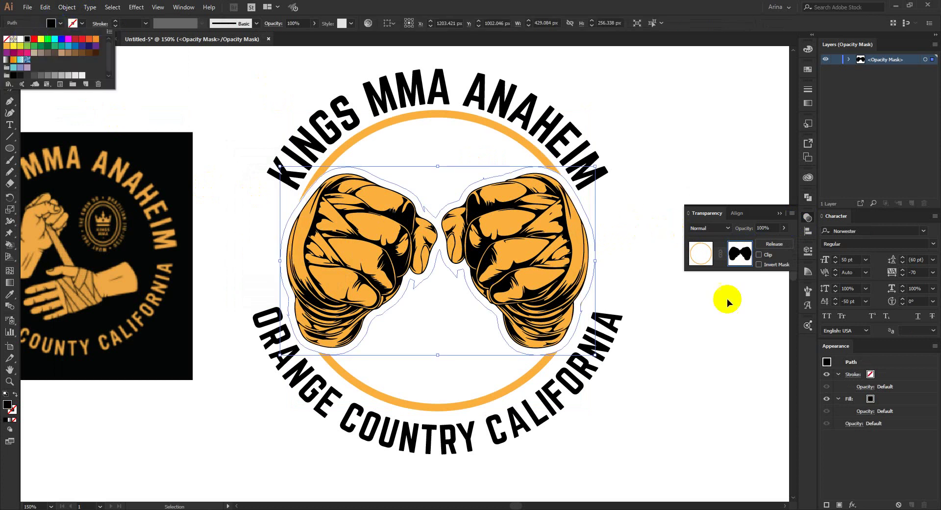
click(701, 253)
click(619, 254)
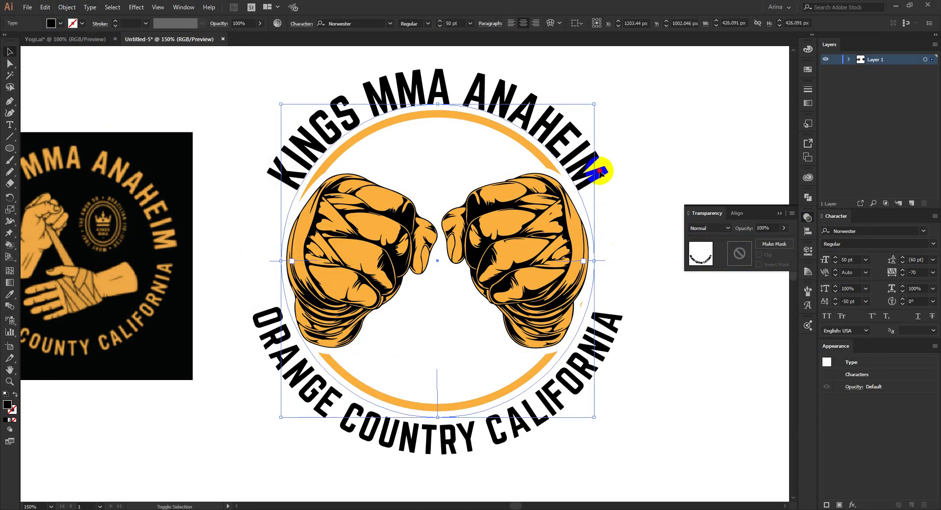
Colour the curved lettering with the fists' orange using the Eyedropper
key(i)
click(516, 250)
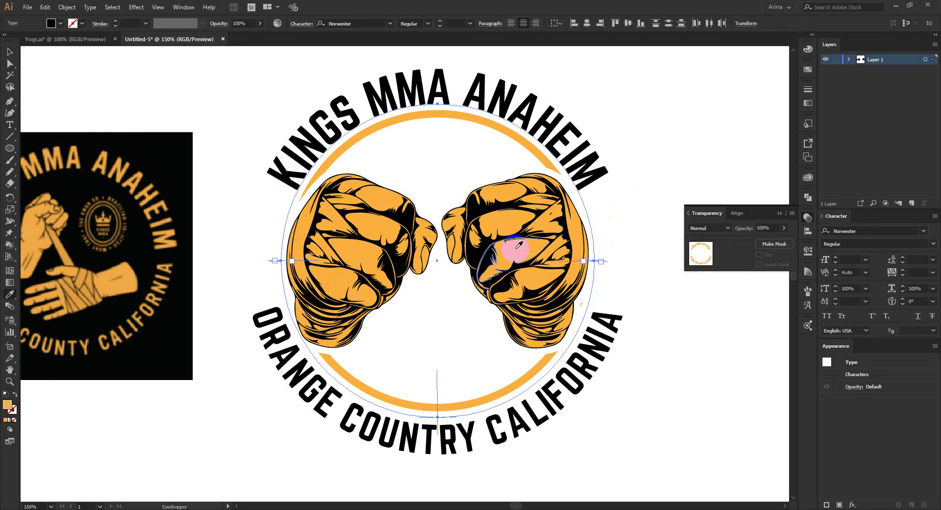
key(v)
click(631, 248)
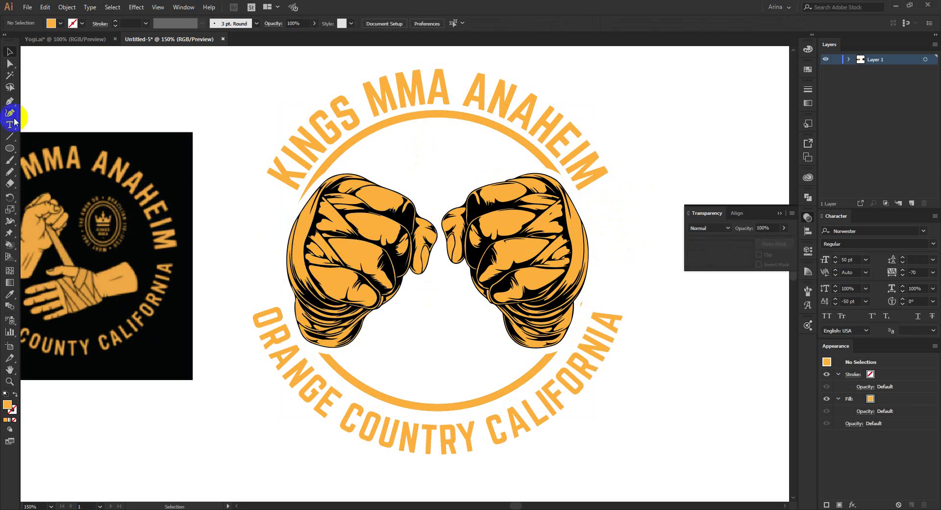
Draw an orange outline circle and resize it to meet the existing ring's edge
click(9, 148)
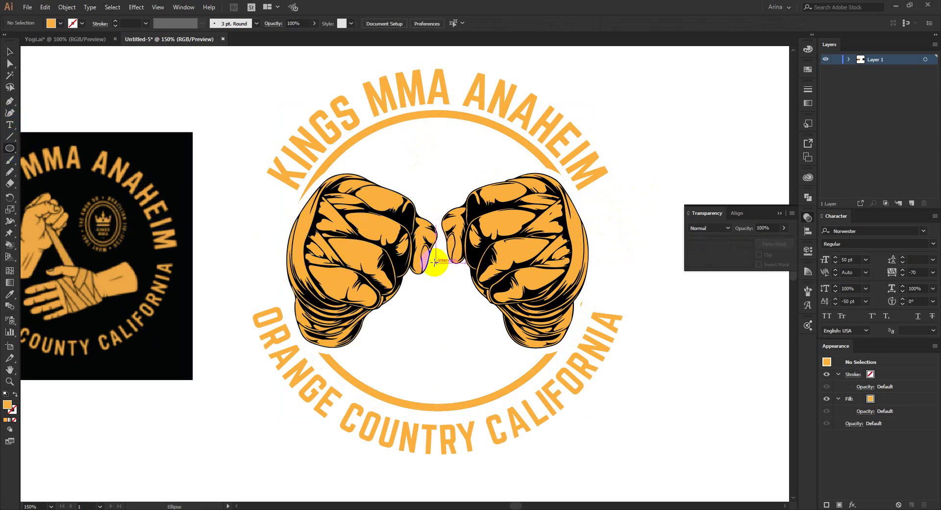
drag(437, 273, 578, 361)
key(shift+x)
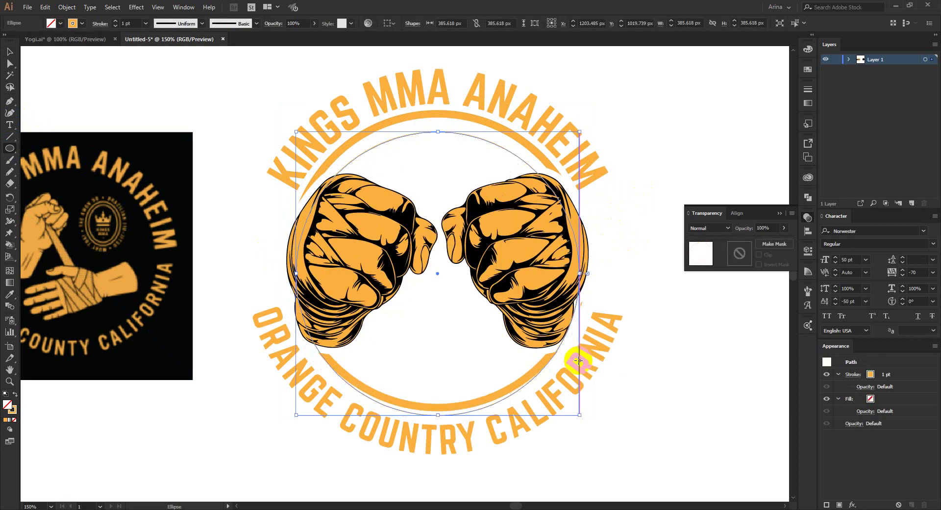
key(Up)
key(Up)
key(Up)
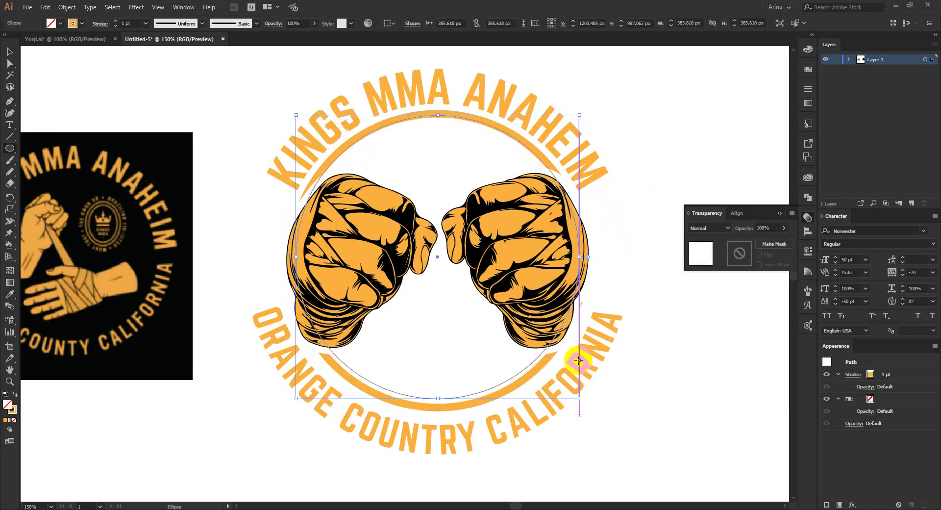
drag(437, 259, 443, 408)
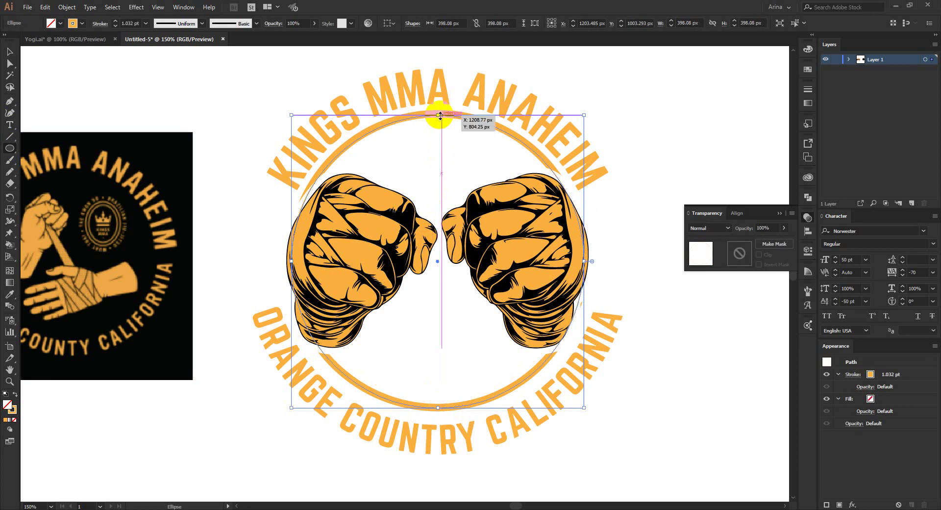
drag(440, 115, 438, 115)
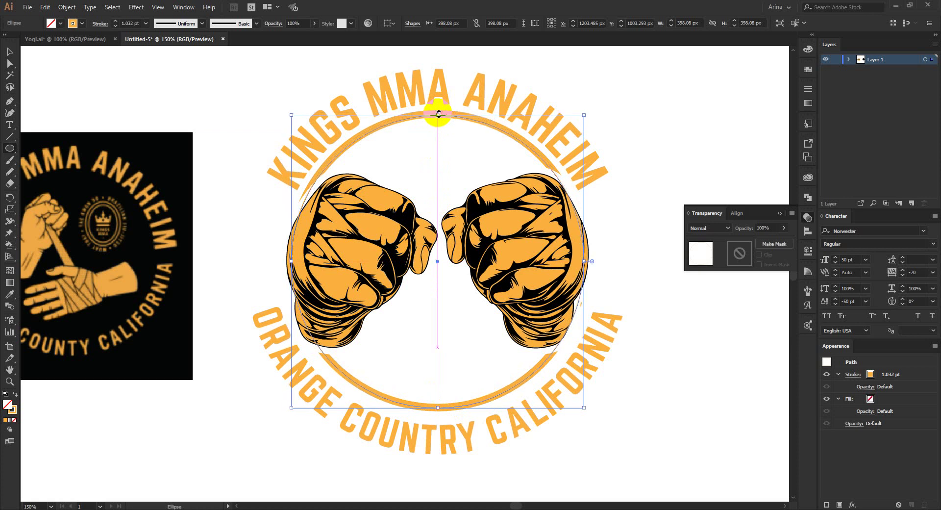
alt+scroll(439, 114, up, 5)
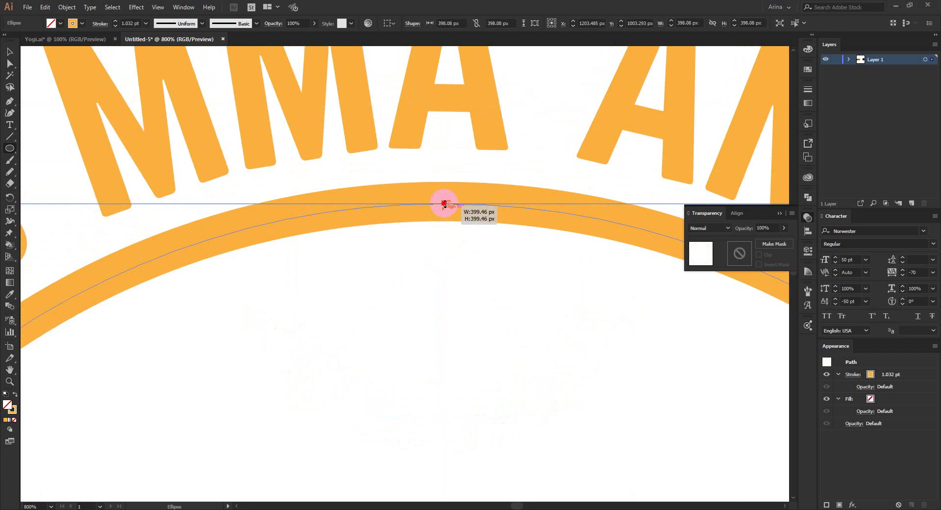
drag(443, 207, 441, 202)
alt+scroll(391, 208, down, 3)
alt+scroll(450, 204, down, 2)
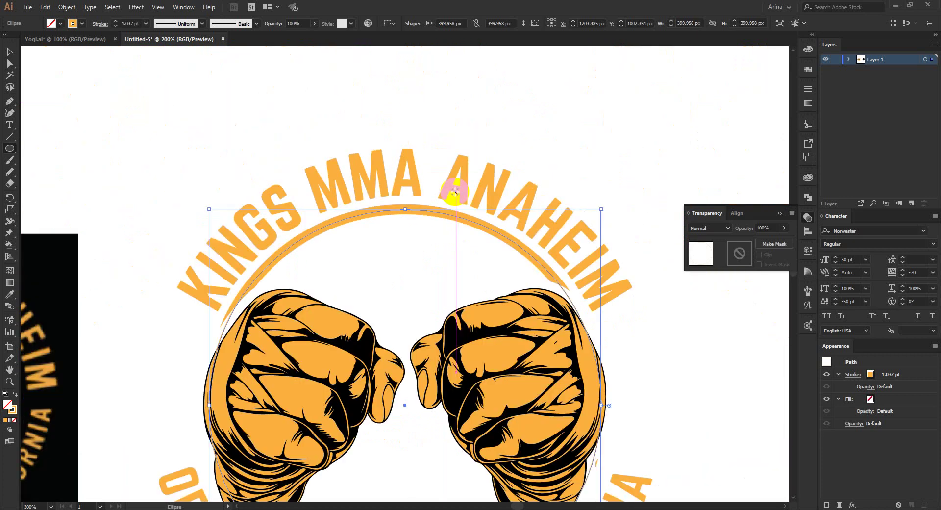
scroll(455, 191, down, 2)
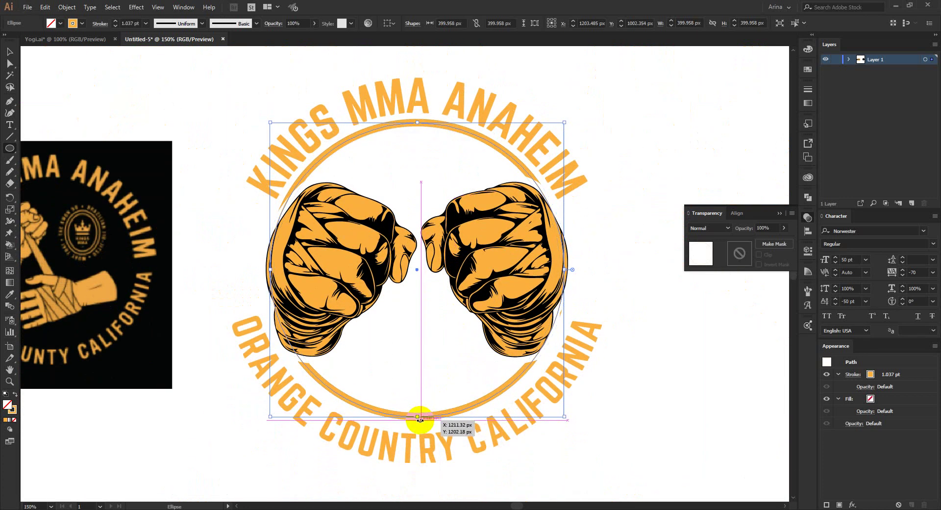
Draw a larger outer circle around the badge with a 10 pt stroke and expand it
drag(417, 269, 434, 475)
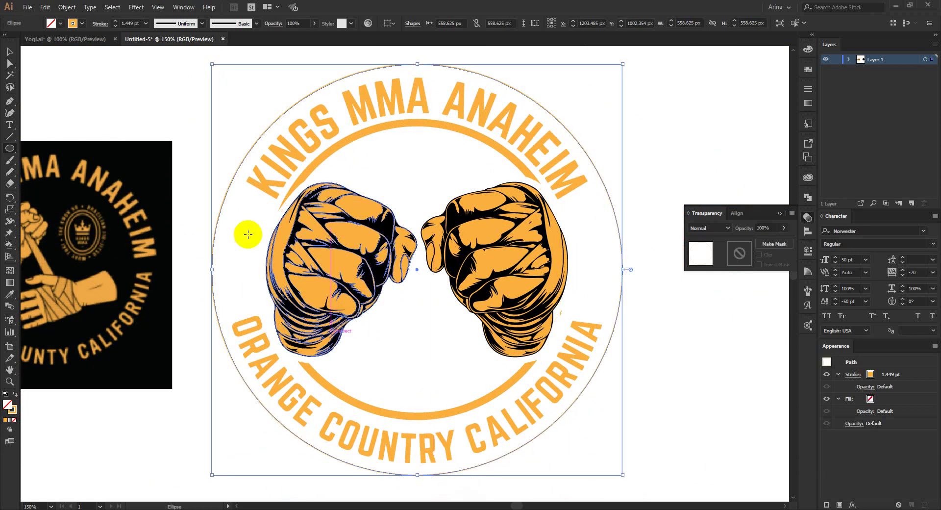
click(132, 23)
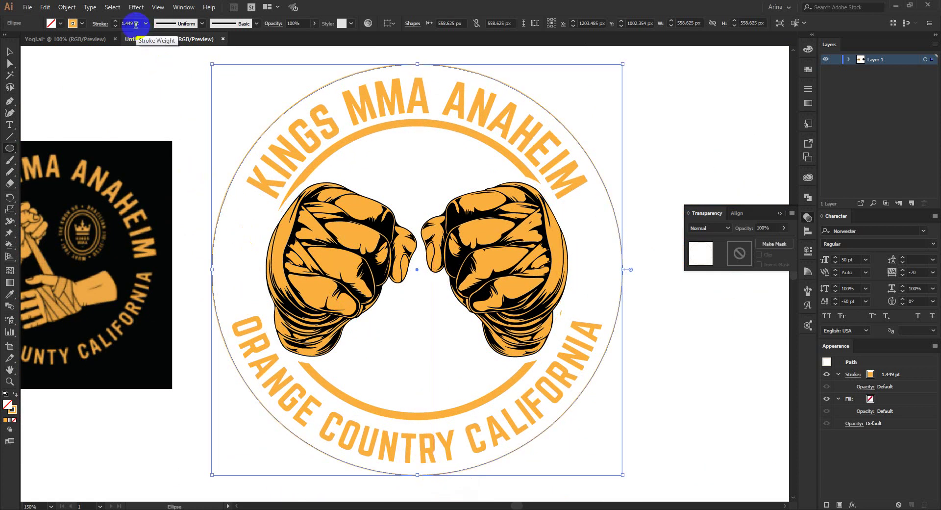
text(10)
key(Return)
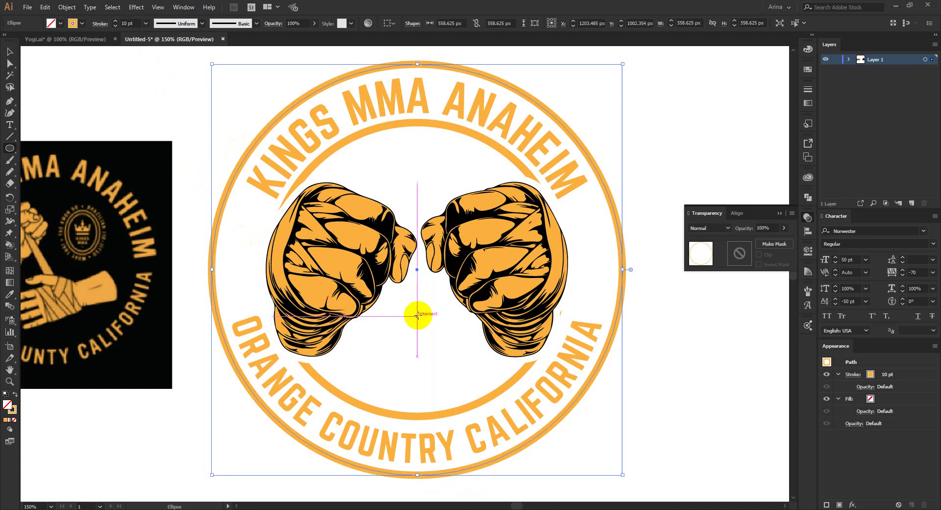
key(v)
click(427, 331)
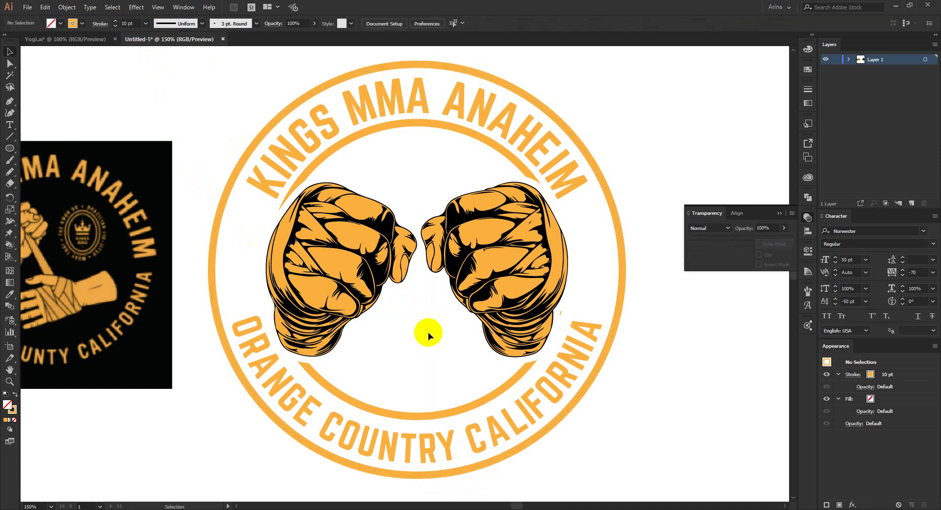
click(208, 267)
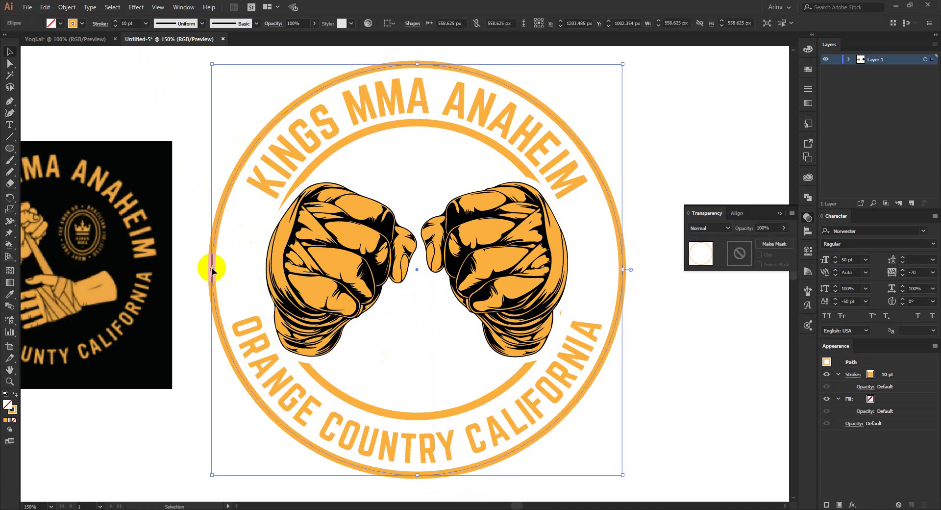
click(67, 6)
click(98, 118)
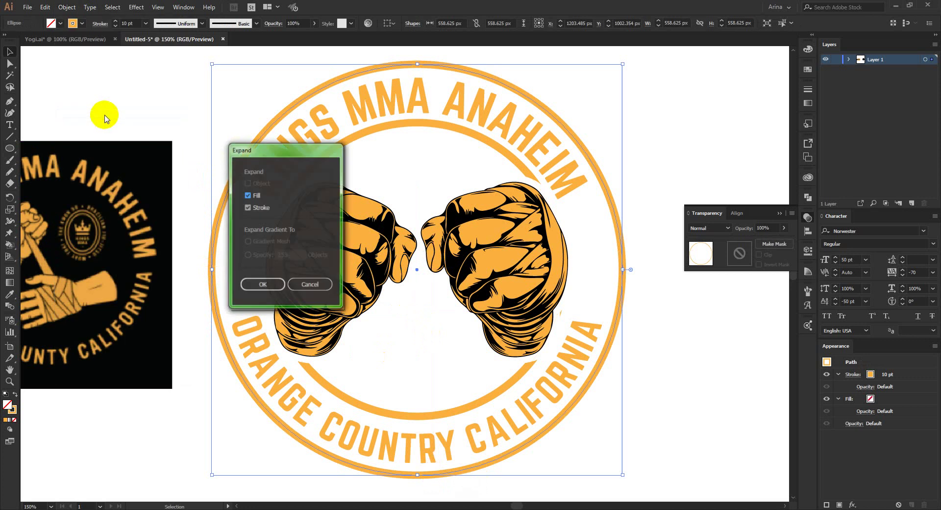
click(267, 289)
click(439, 363)
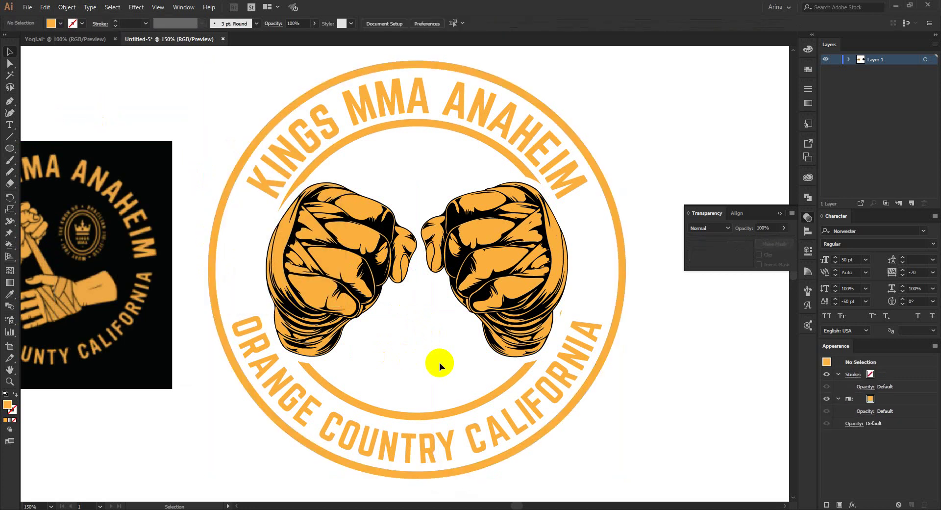
Copy a sun-rays vector image from the web browser's search results
click(327, 488)
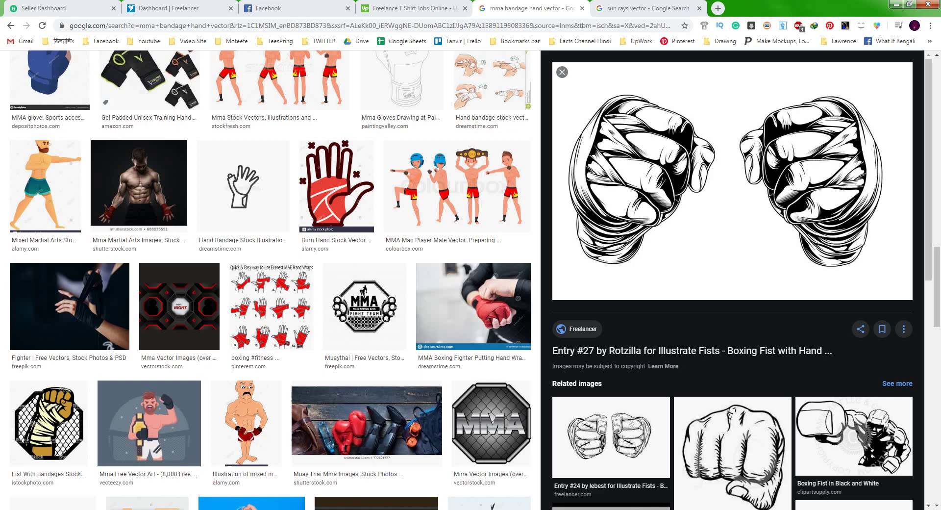
click(611, 6)
right_click(679, 218)
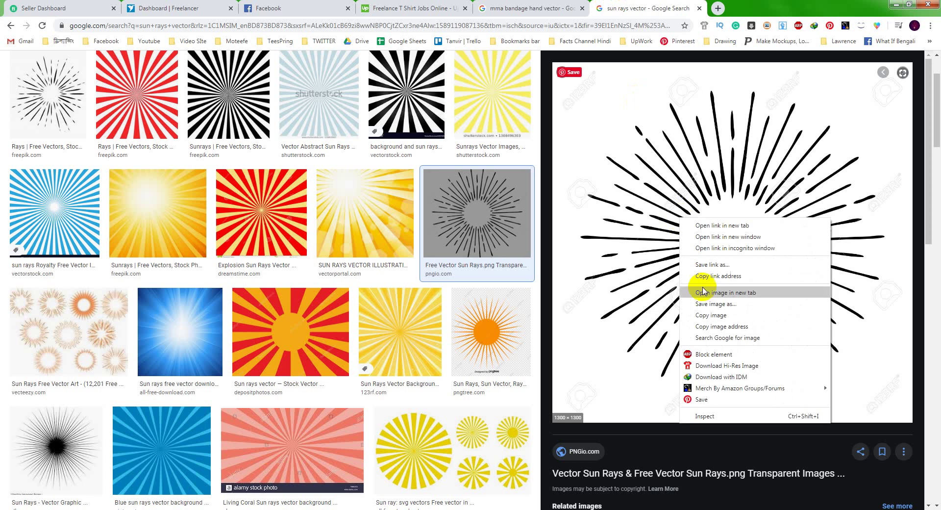
click(691, 310)
Paste the sun-rays image into the badge and trace it into black rays with the Silhouettes preset
click(275, 503)
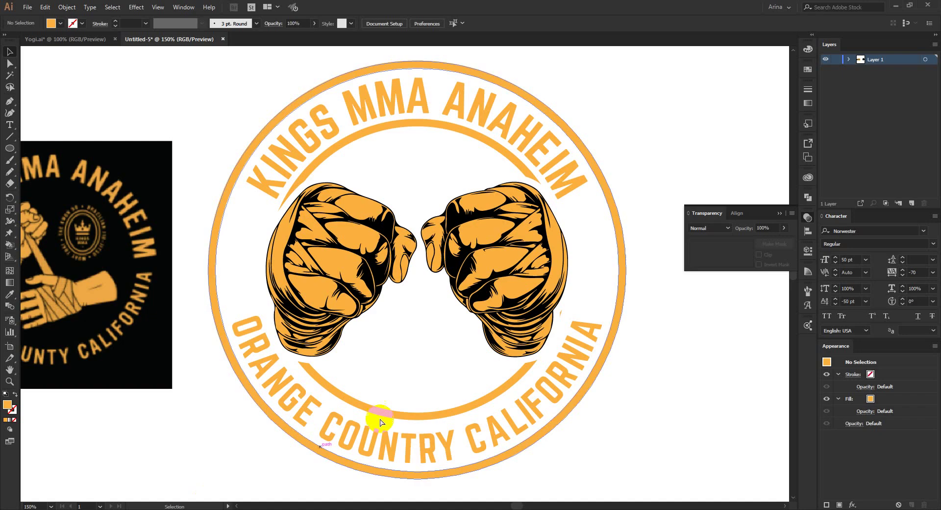
key(ctrl+v)
scroll(376, 288, down, 1)
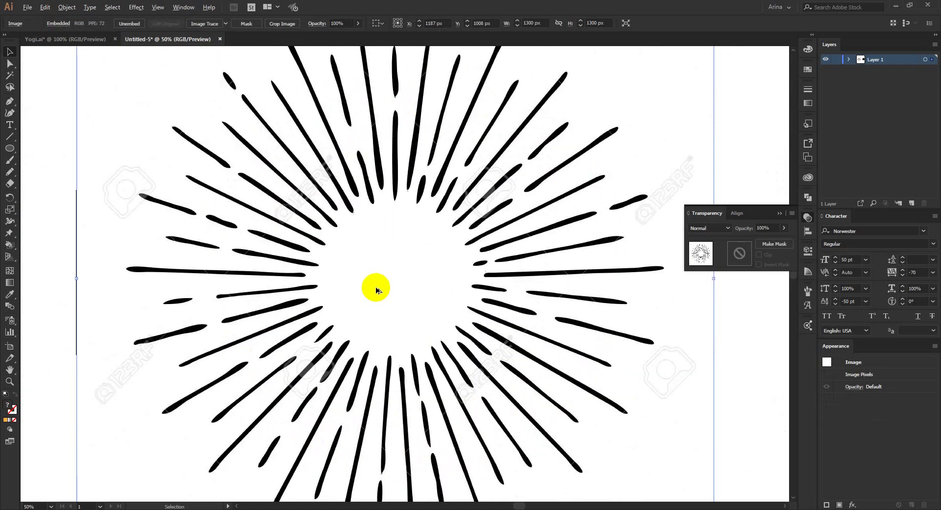
scroll(377, 289, down, 2)
click(226, 25)
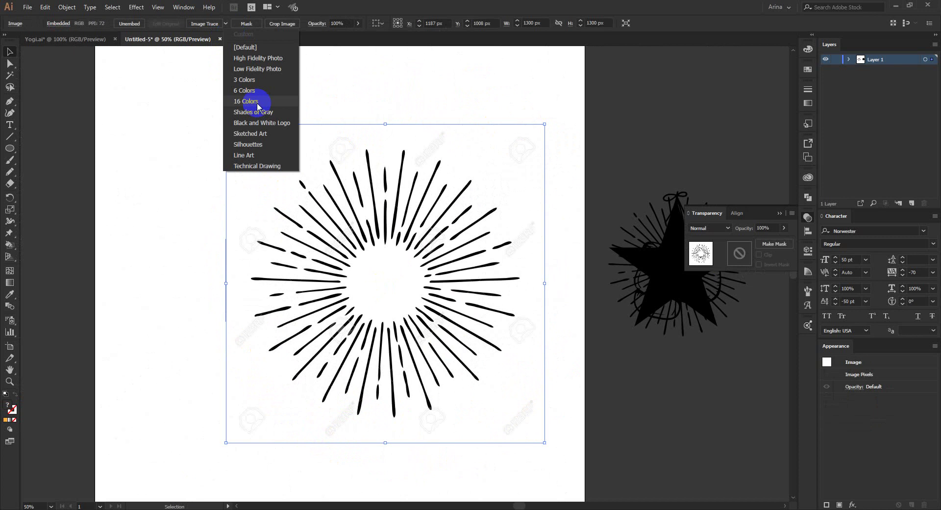
click(268, 144)
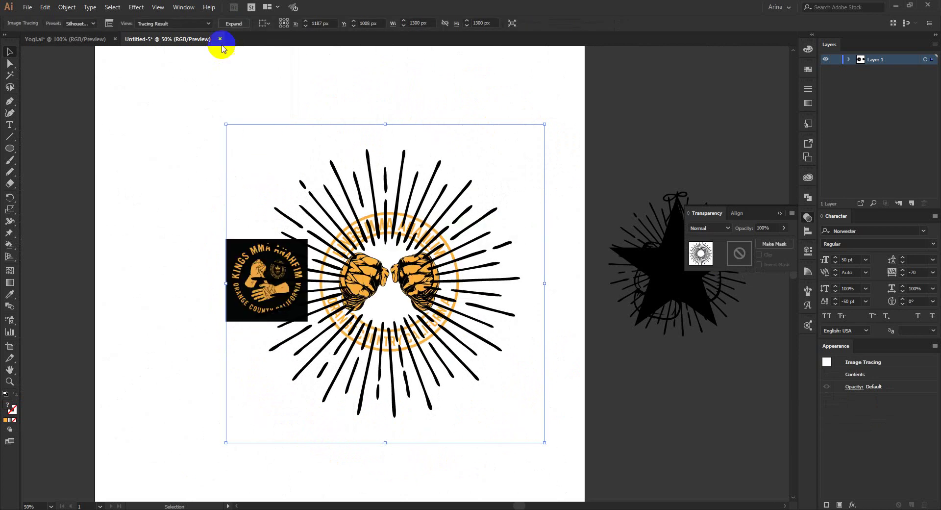
click(226, 26)
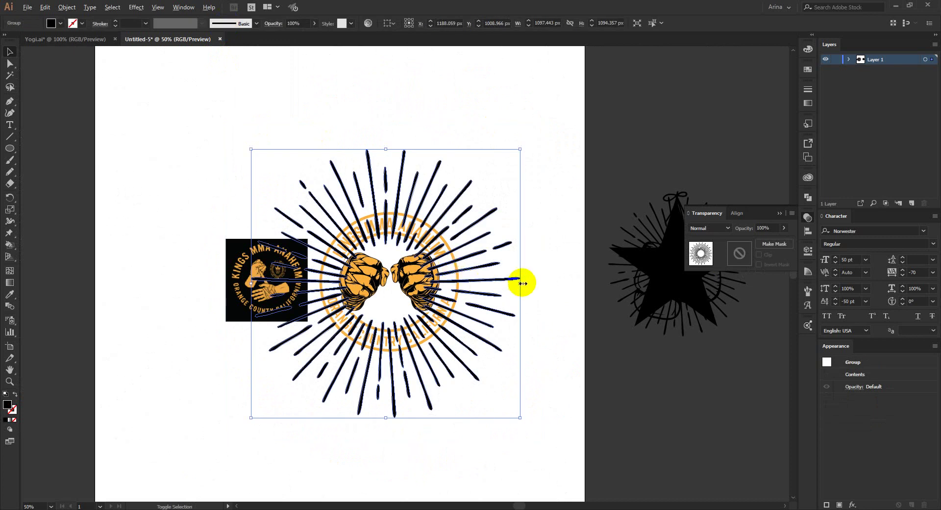
Scale the traced fists-and-rays artwork down to about 339 px over the ring
drag(516, 287, 441, 294)
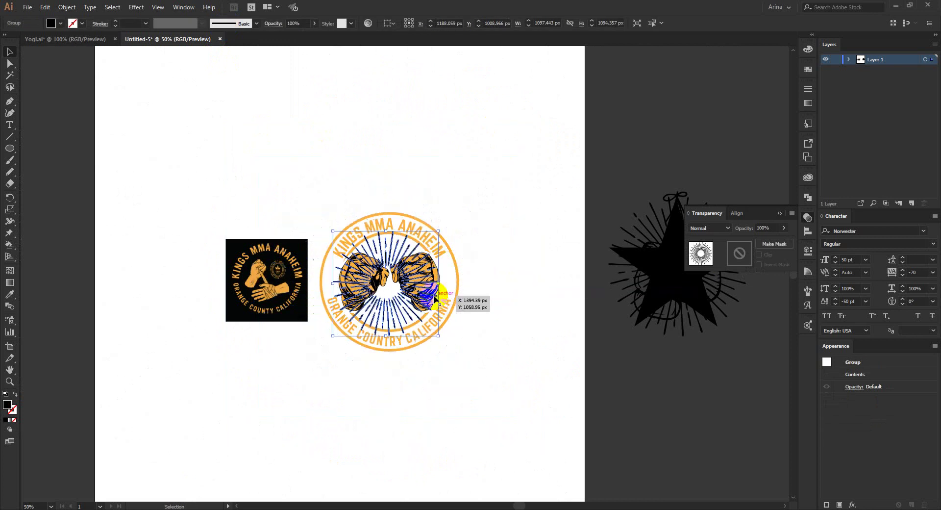
scroll(381, 279, up, 2)
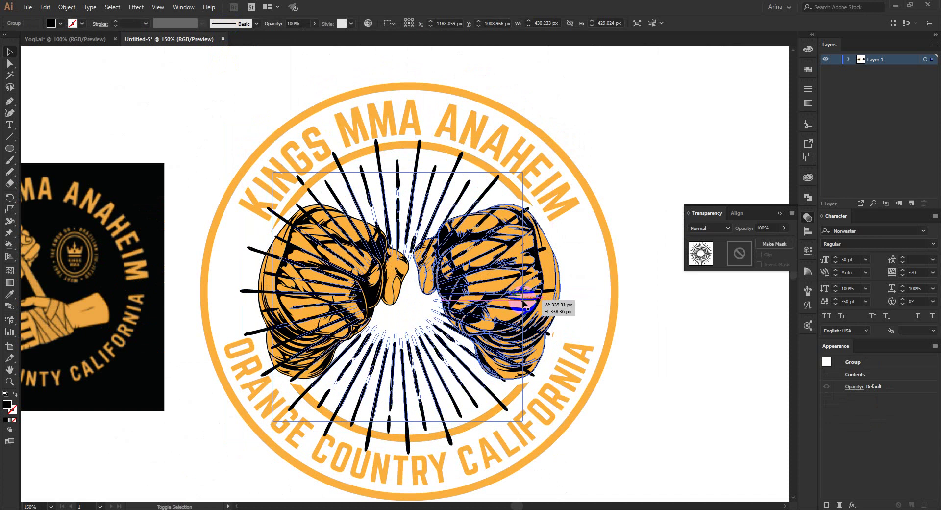
drag(554, 296, 522, 297)
Select the sunburst rays on their own, delete them, then restore them with undo
click(664, 310)
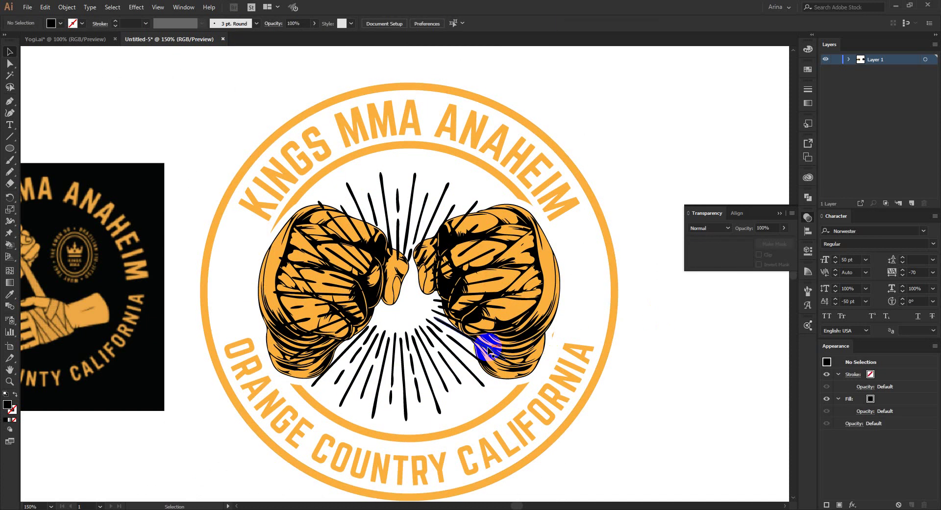
click(448, 347)
key(a)
key(Delete)
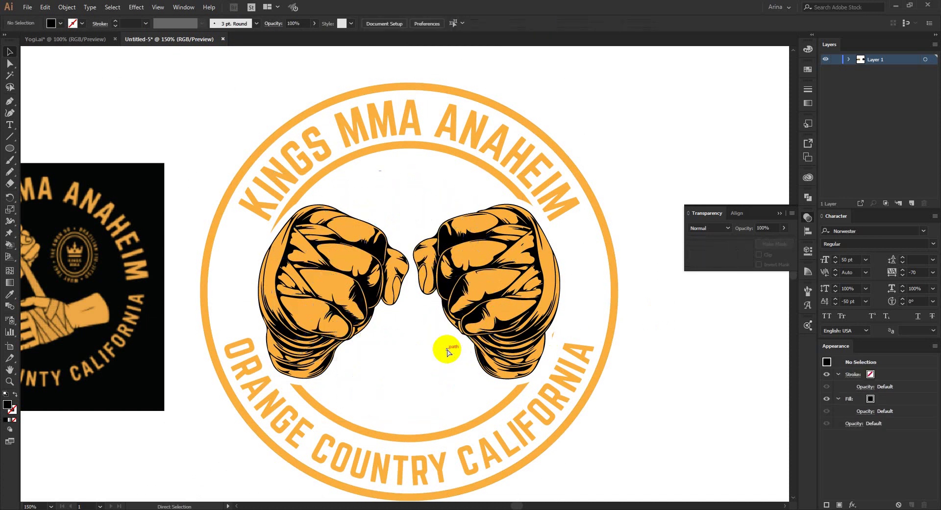
key(ctrl+z)
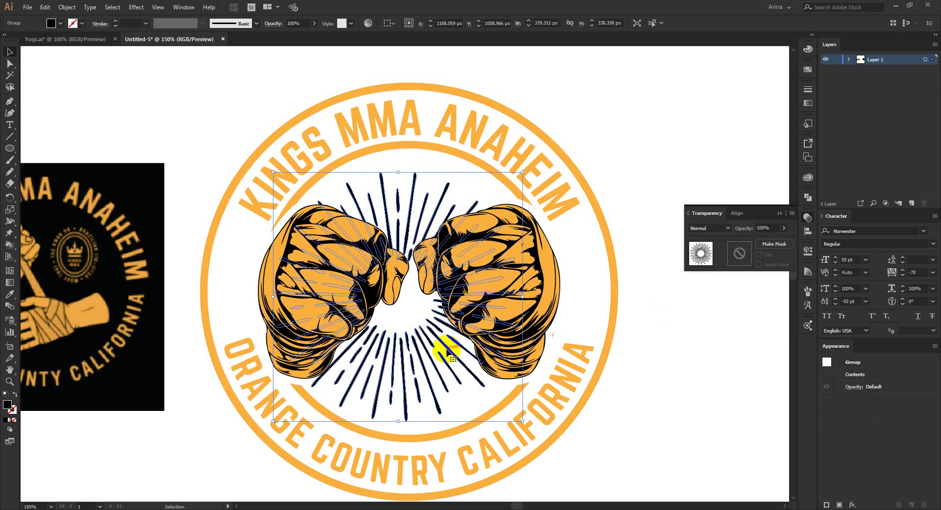
click(622, 352)
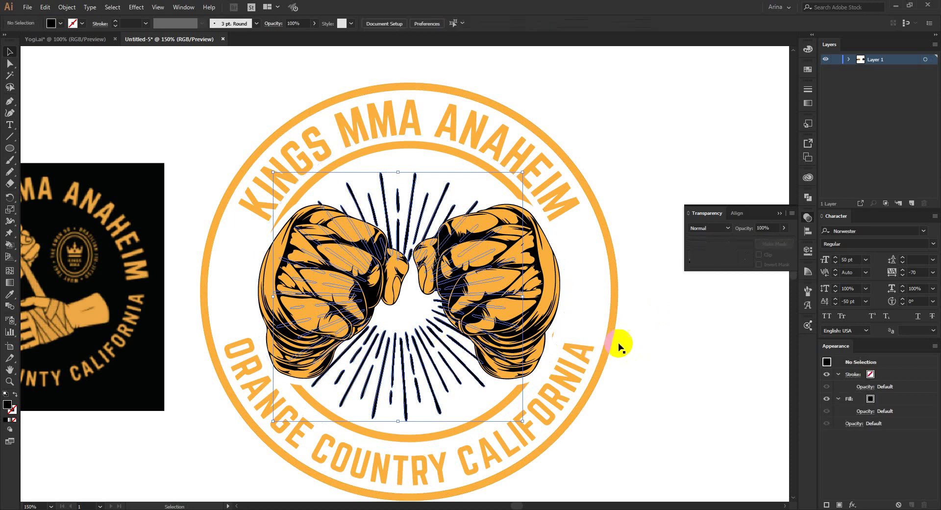
Group the ring-and-lettering group together with the inner circle
click(612, 329)
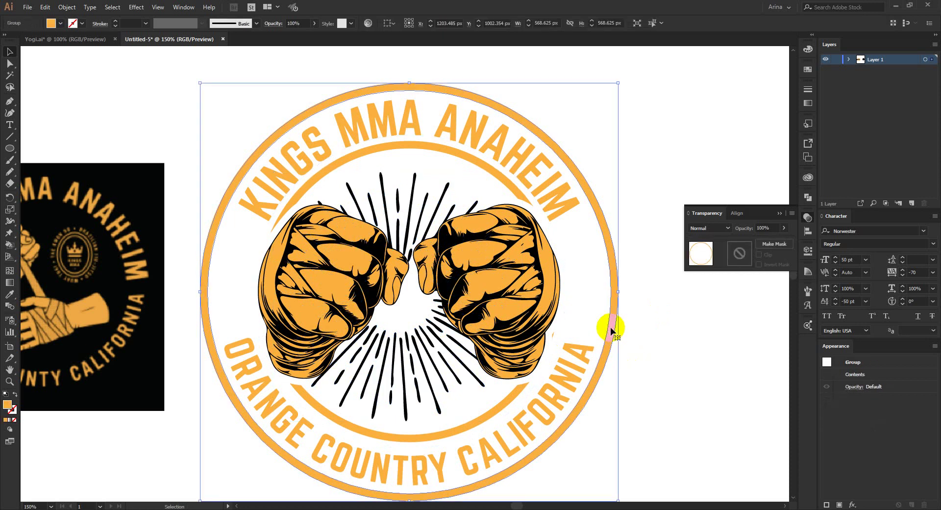
shift+click(516, 398)
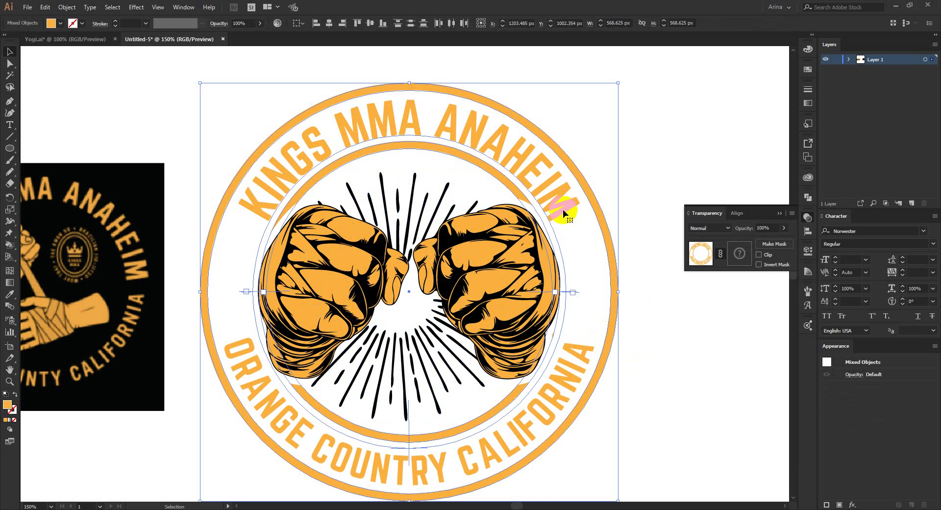
key(ctrl+g)
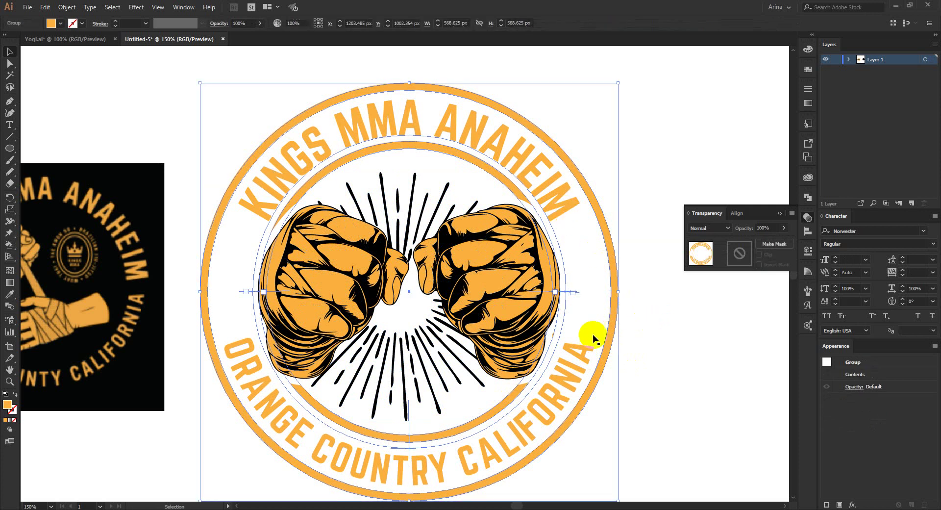
click(588, 338)
Centre the fists artwork horizontally and vertically on the ring
click(443, 338)
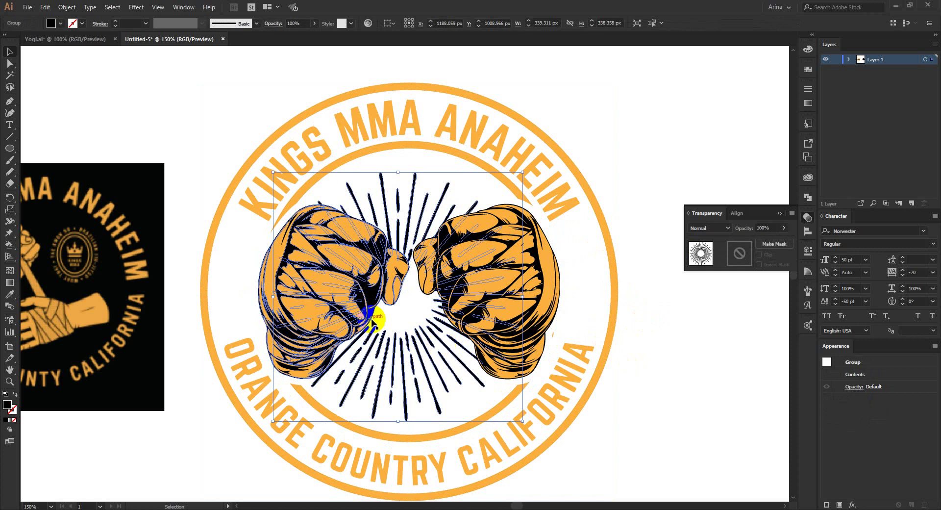
click(329, 23)
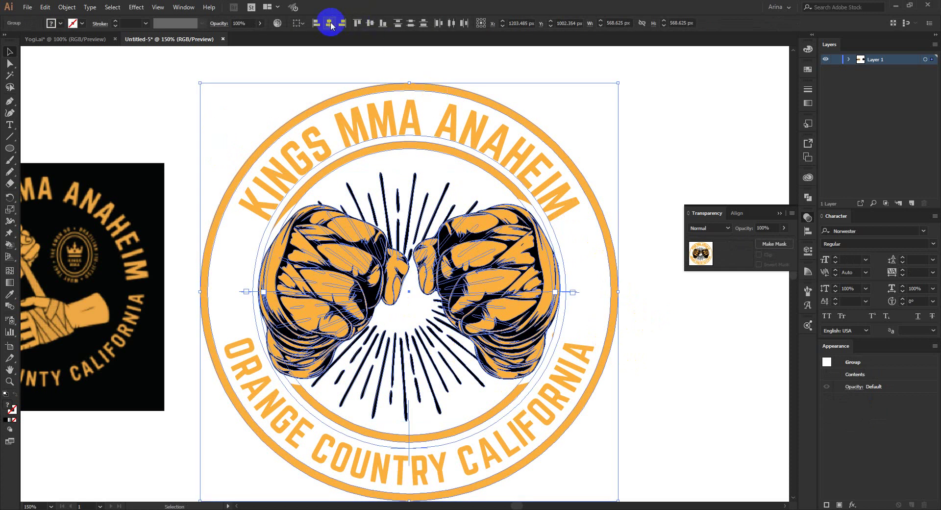
click(371, 23)
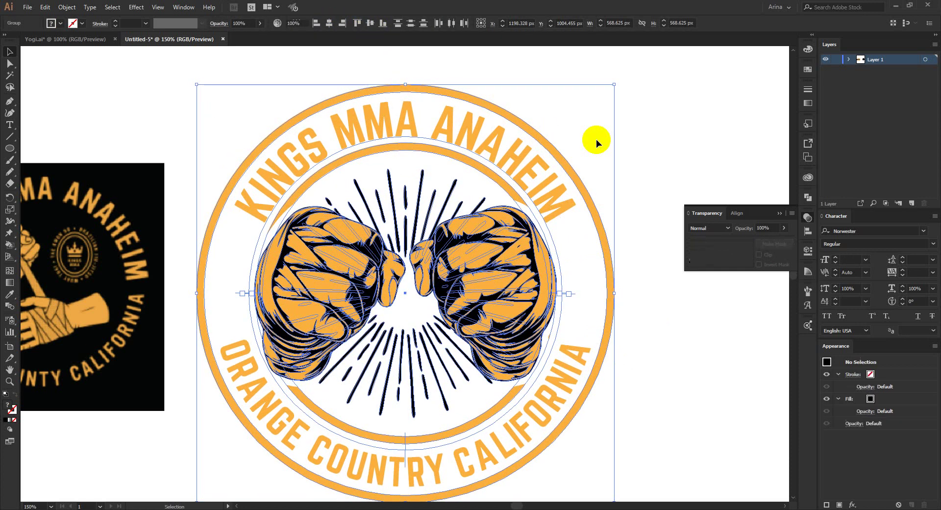
click(596, 139)
click(10, 148)
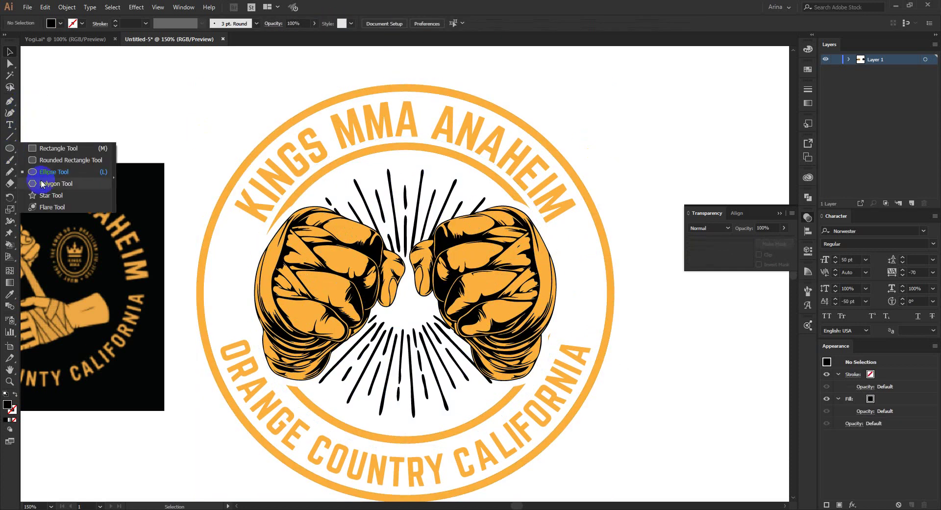
Draw a large star centred on the fists, placed just in front of the white circle
drag(10, 149, 49, 193)
drag(402, 319, 518, 403)
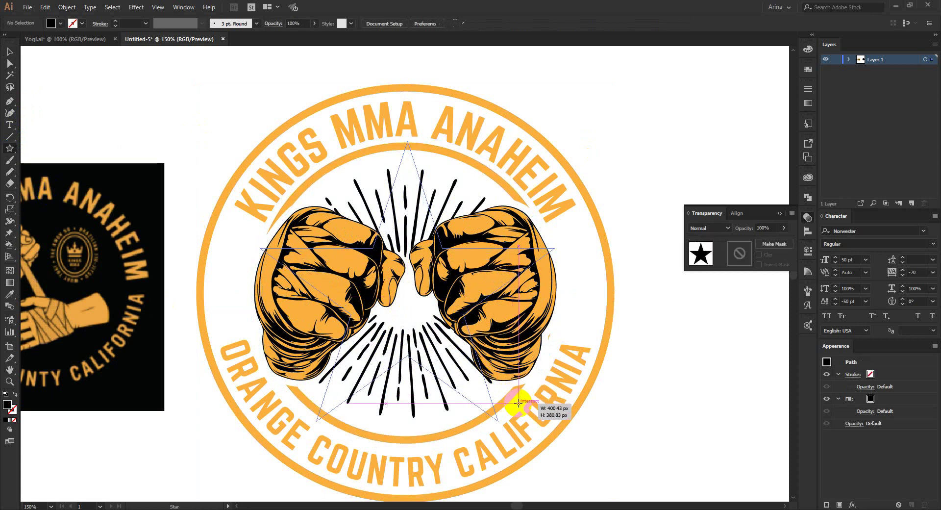
key(ctrl+shift+bracketleft)
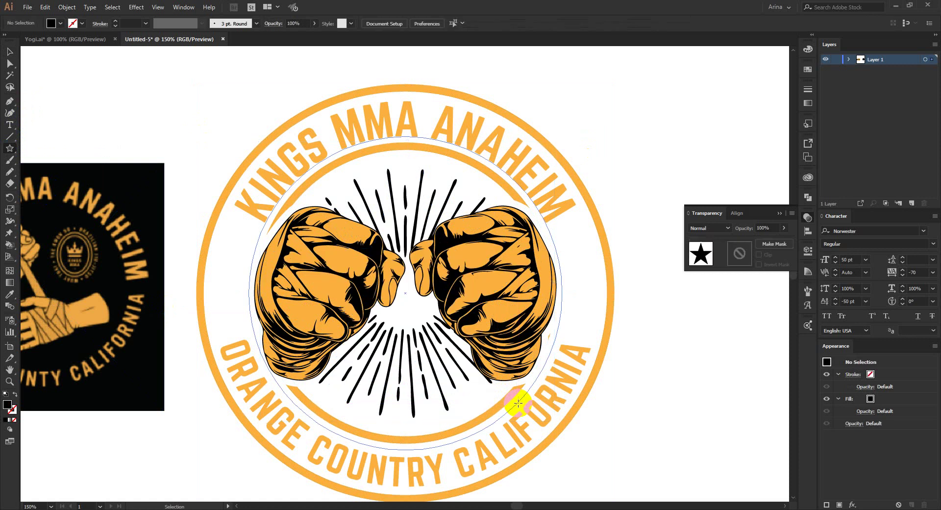
key(ctrl+bracketright)
click(605, 404)
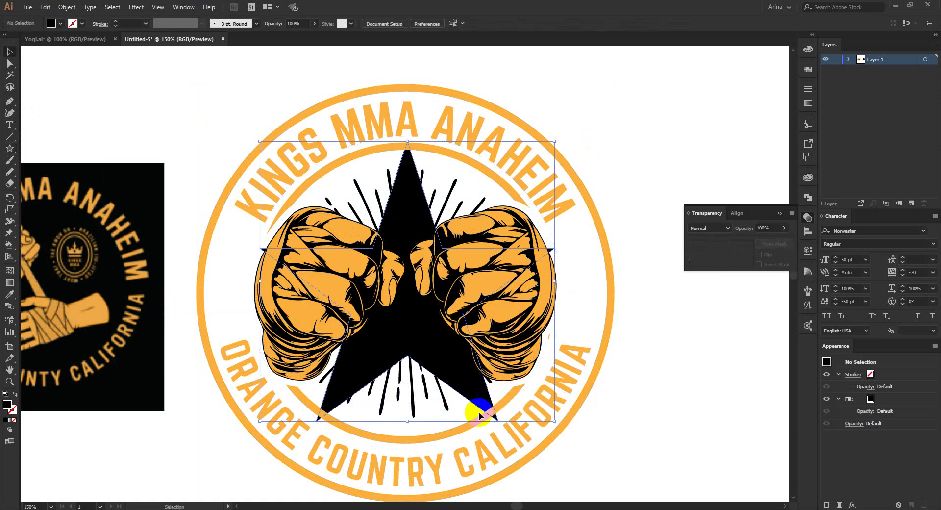
click(445, 403)
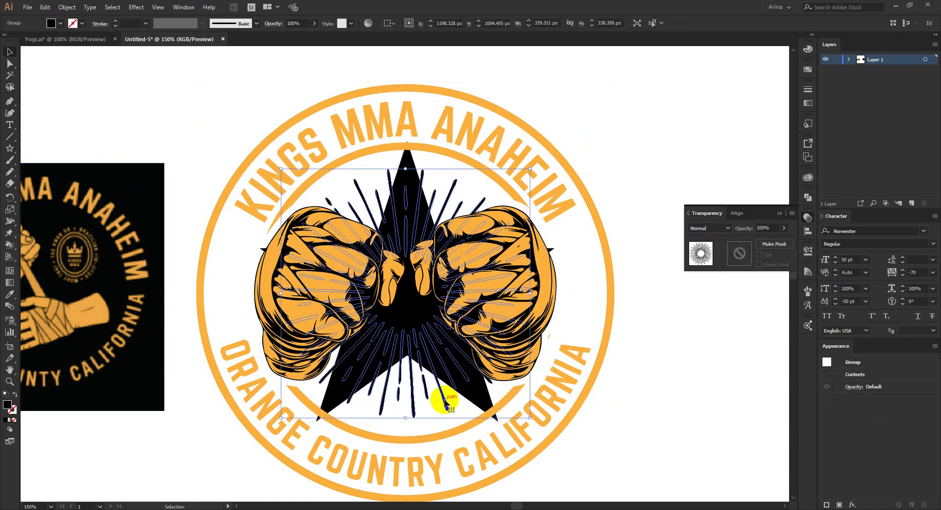
Offset the sunburst rays path by 3 px with preview on
click(66, 6)
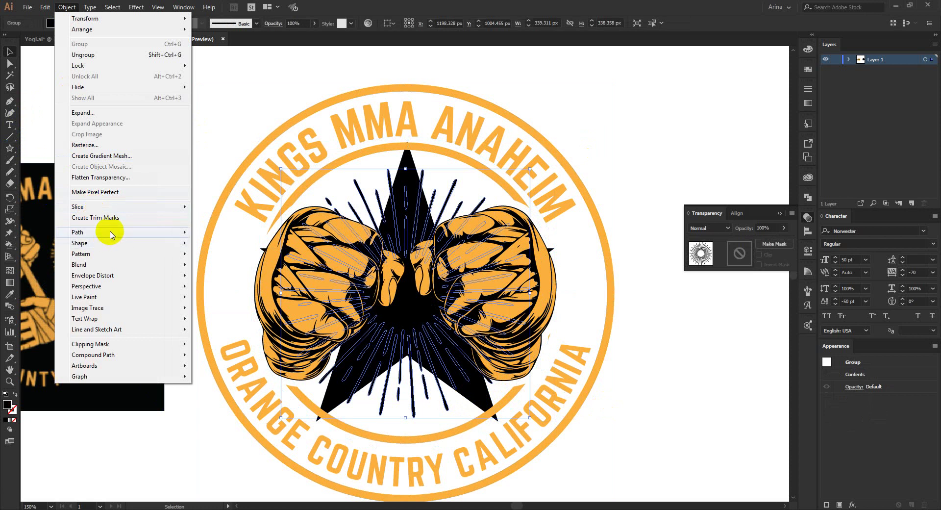
click(225, 268)
click(132, 155)
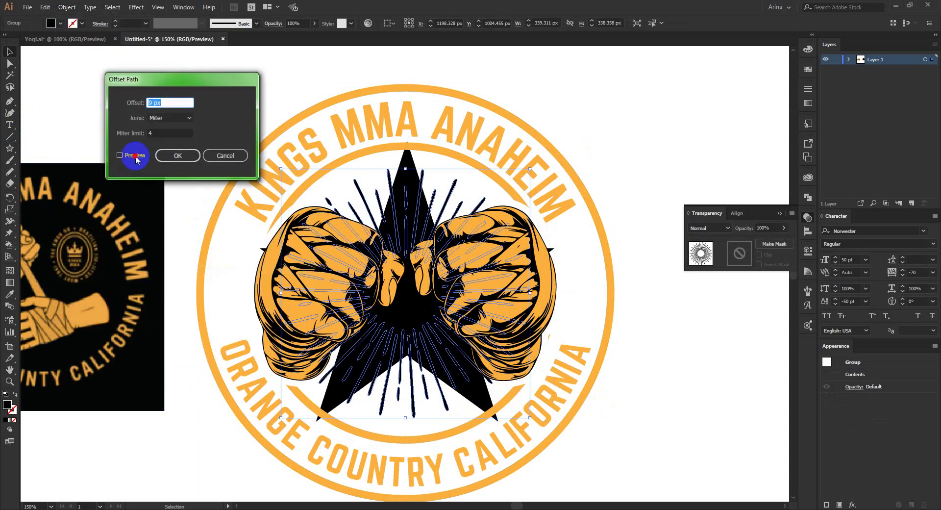
click(163, 102)
key(Down)
key(Down)
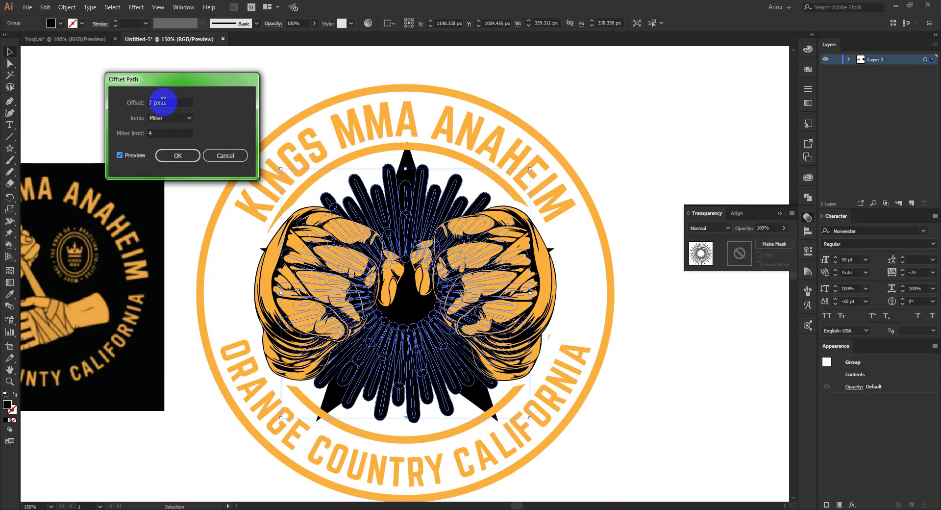
key(Down)
key(Down)
key(Down)
key(Down)
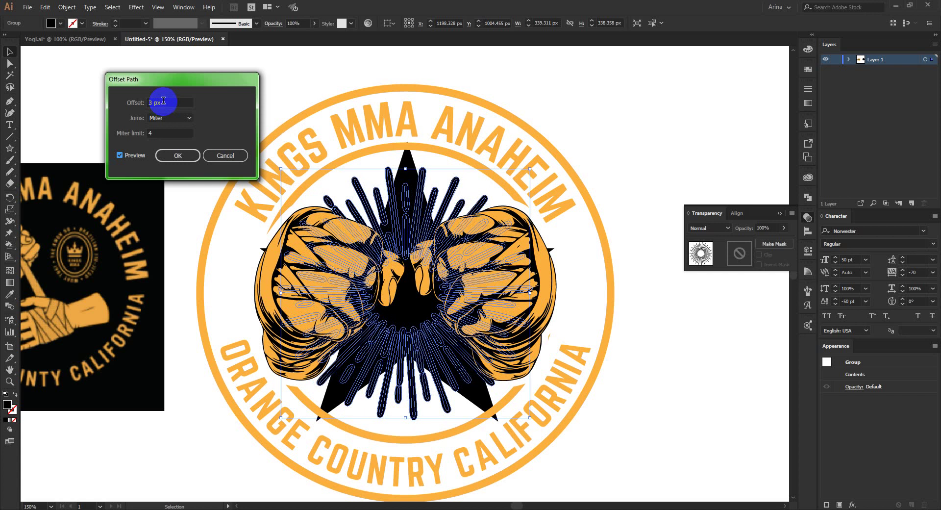
click(177, 155)
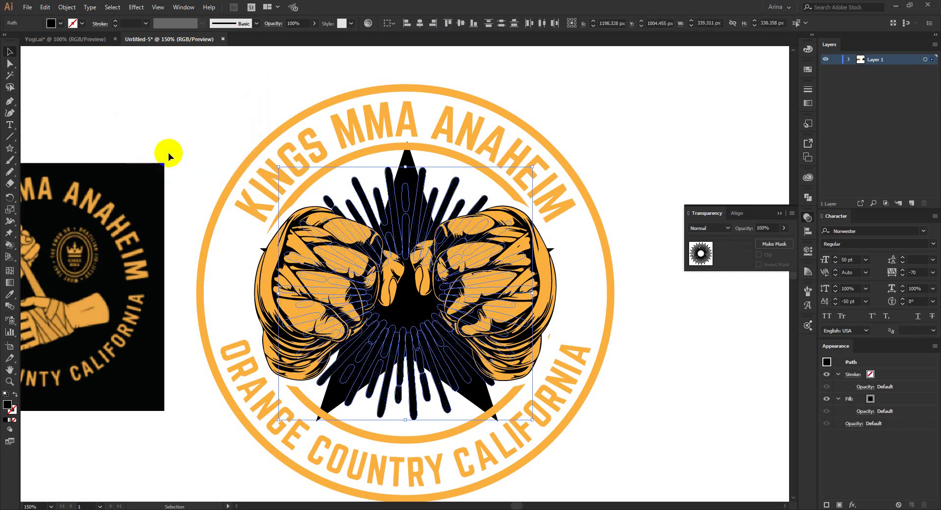
Unite the offset rays into one shape and select the black star for masking
click(382, 225)
click(797, 211)
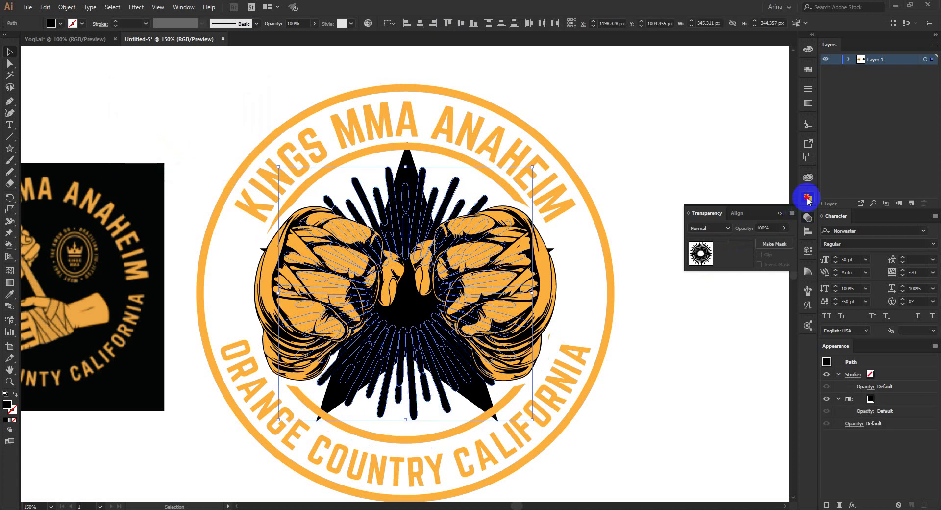
click(808, 199)
click(693, 215)
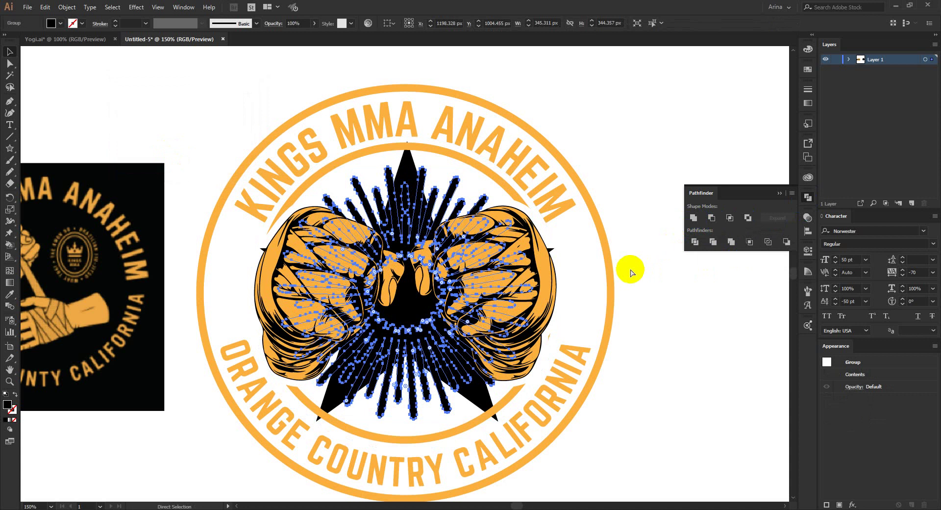
click(631, 272)
click(486, 395)
click(809, 218)
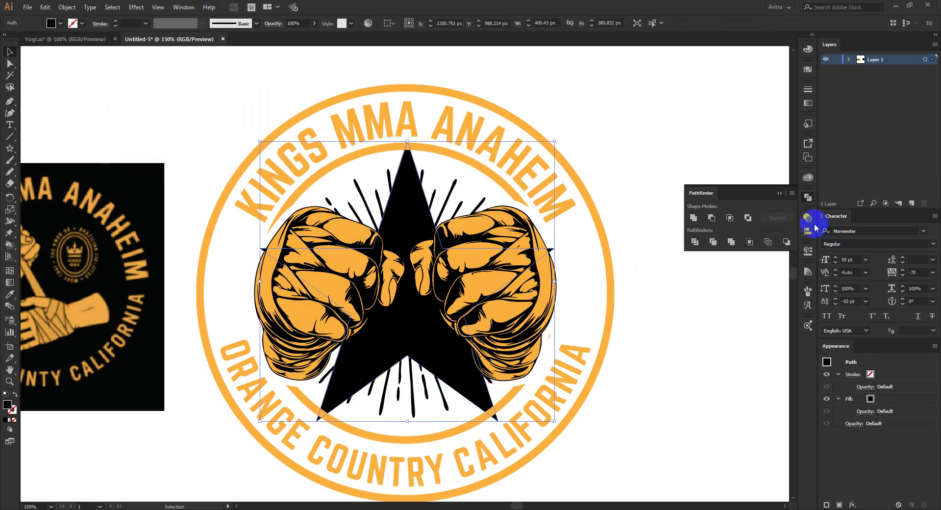
Give the black star an unclipped opacity mask with the ray shape, then select the fists group
click(750, 253)
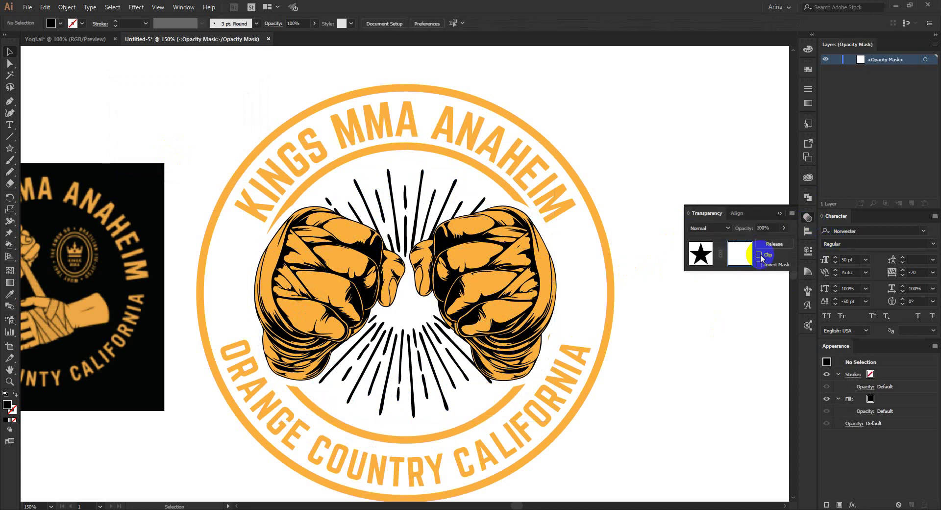
click(760, 254)
key(ctrl+f)
click(705, 263)
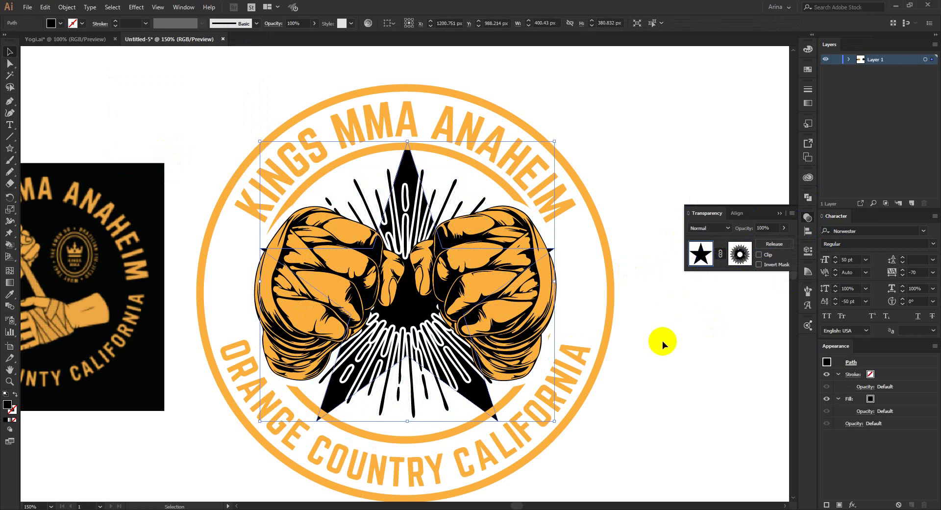
key(ctrl+z)
key(ctrl+z)
key(ctrl+z)
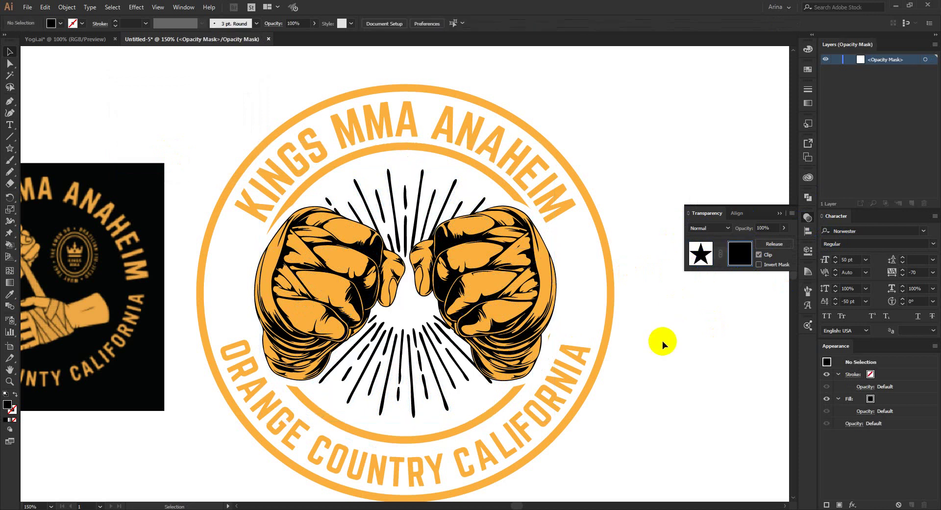
key(ctrl+z)
key(ctrl+z)
key(ctrl+z)
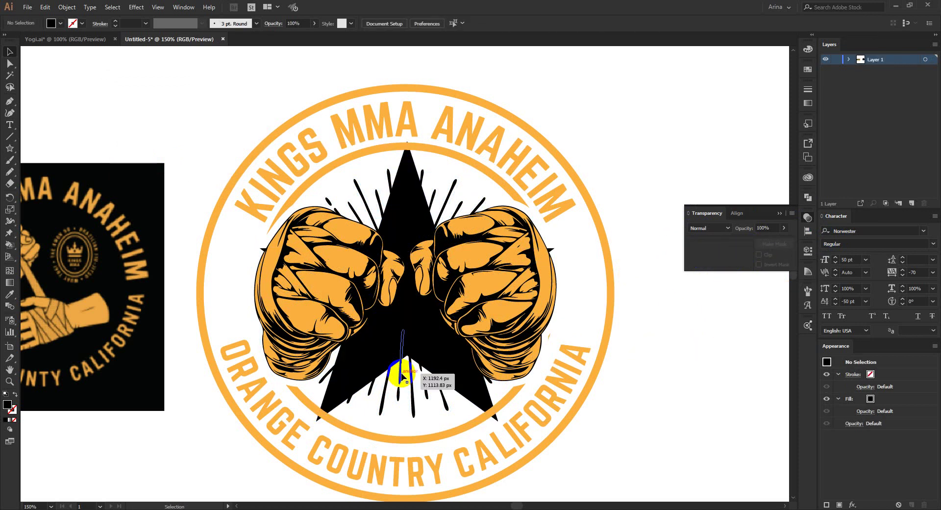
drag(417, 352, 461, 392)
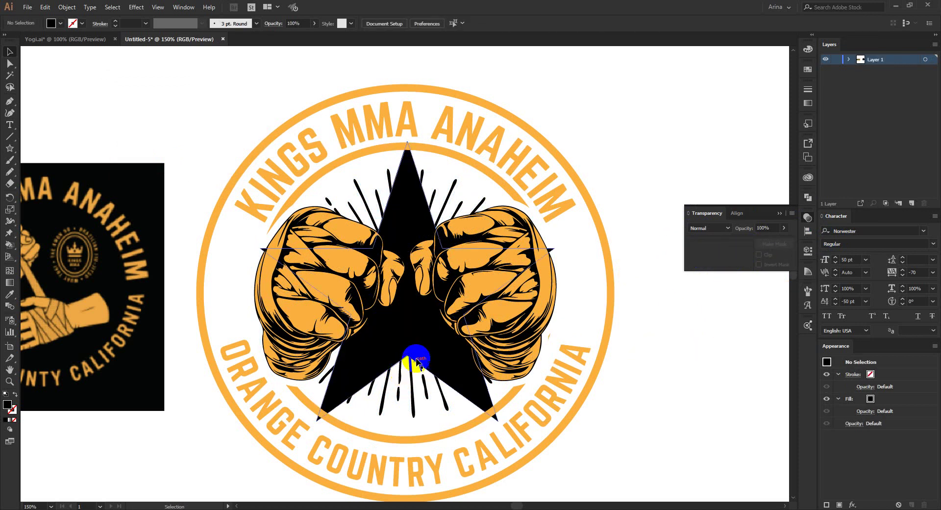
click(471, 391)
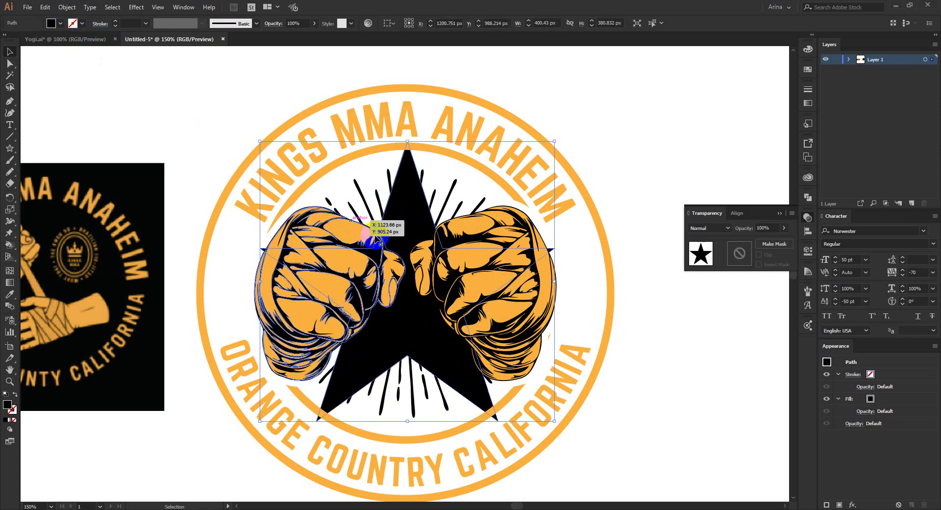
click(478, 282)
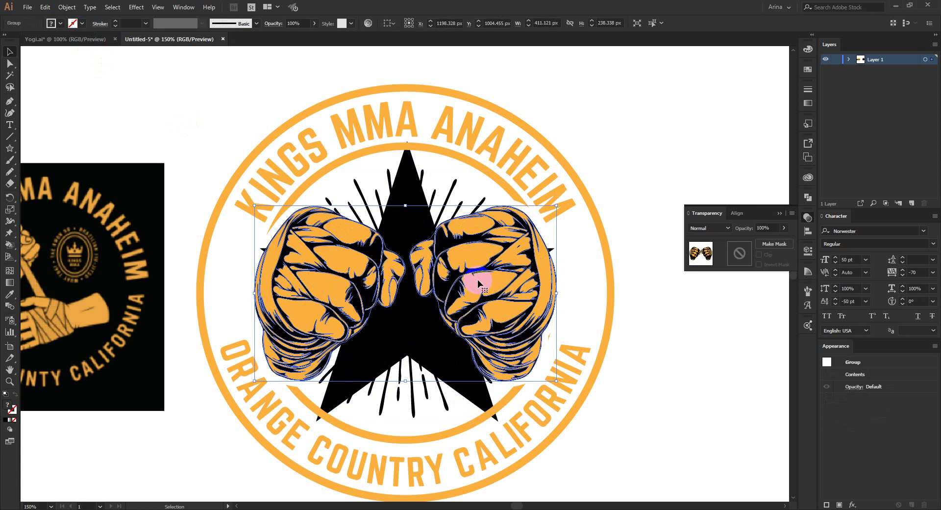
Offset the fists path by 8 px and unite the result into one black silhouette
click(68, 7)
mouse_move(78, 231)
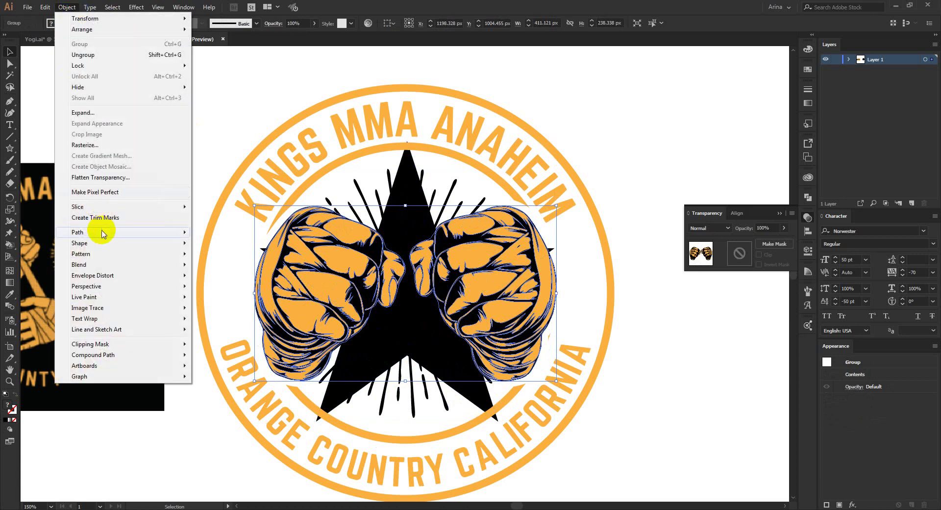
click(223, 269)
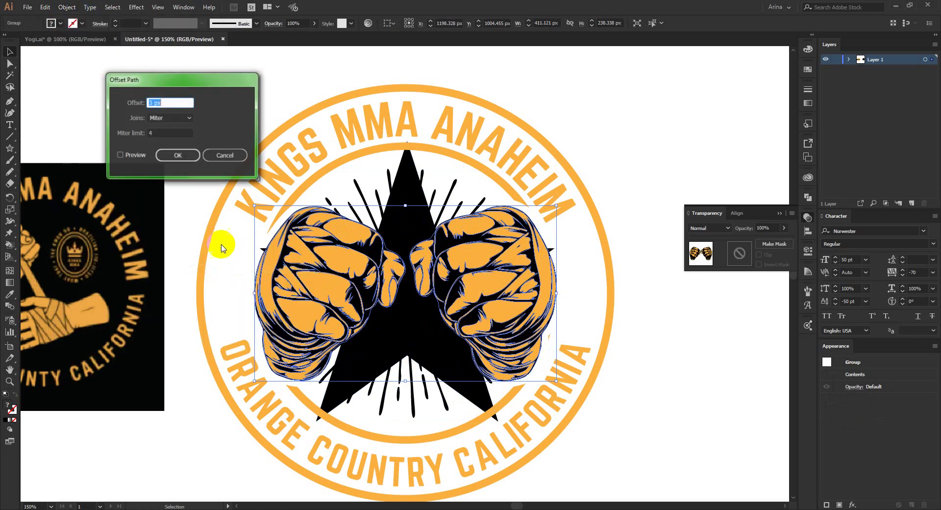
click(135, 156)
click(160, 103)
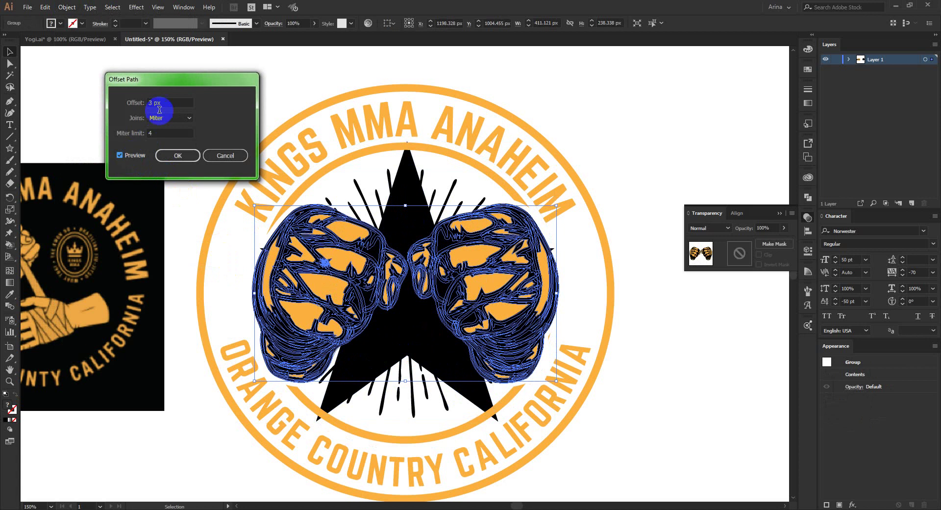
key(Up)
key(Up)
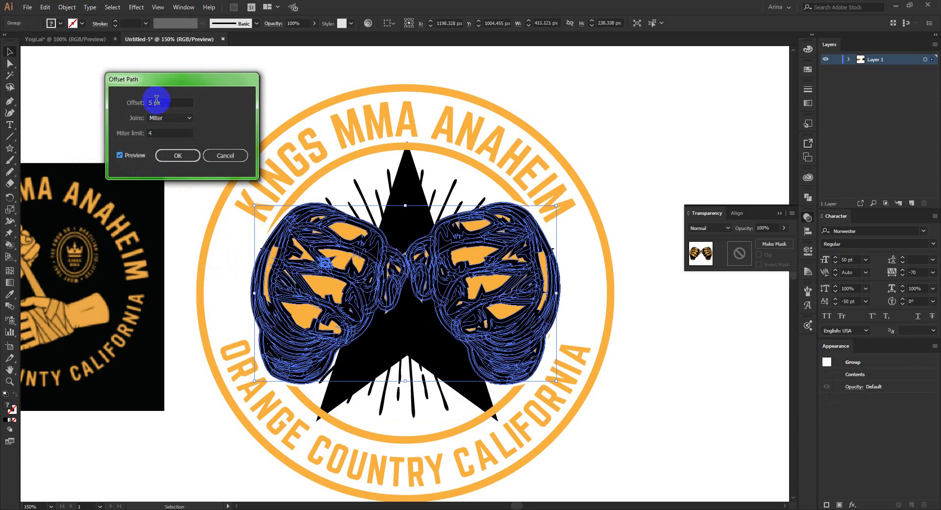
key(Up)
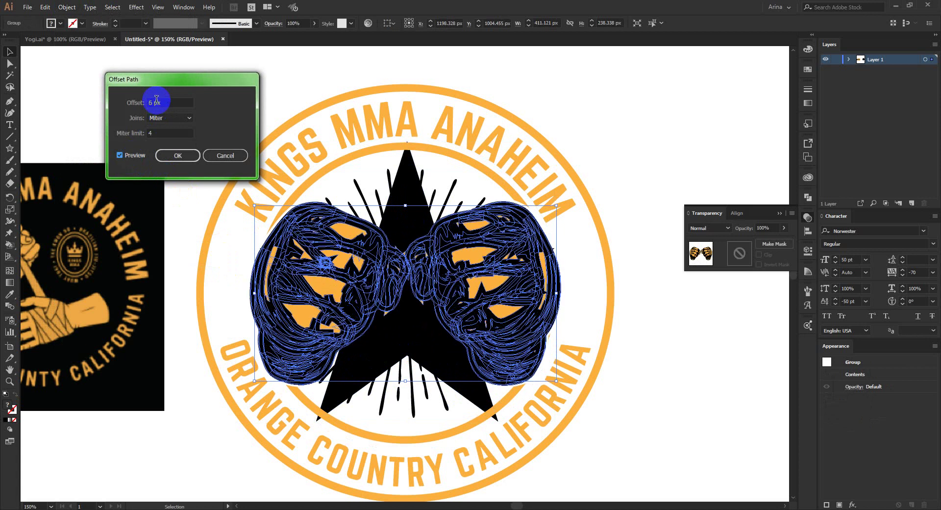
key(Up)
key(Up)
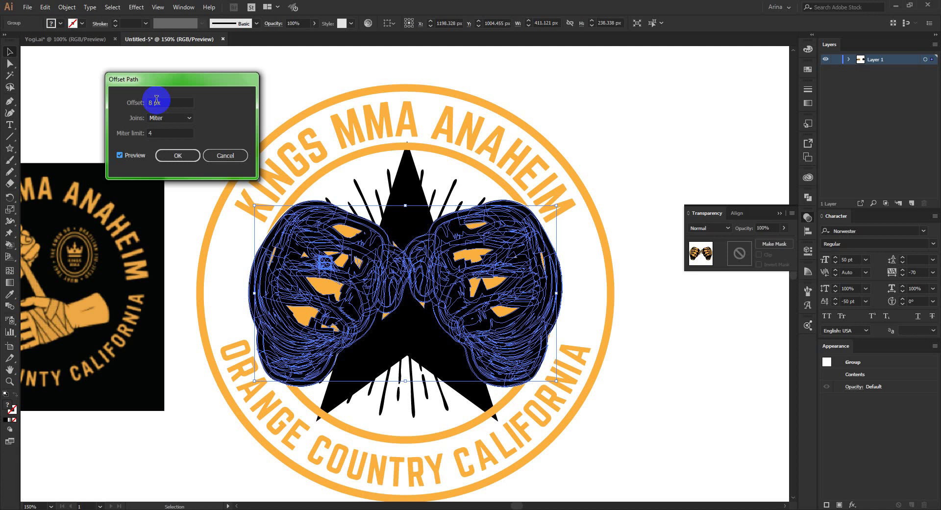
click(178, 155)
click(811, 198)
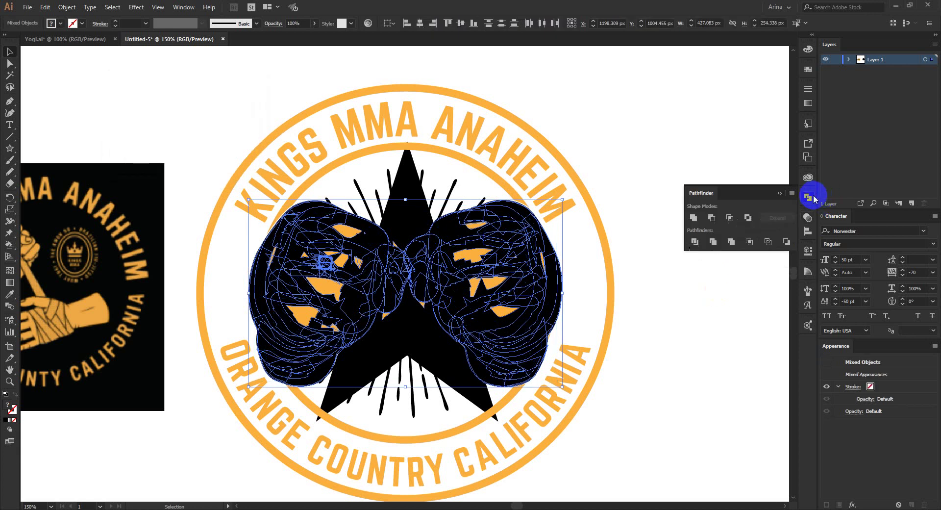
click(695, 218)
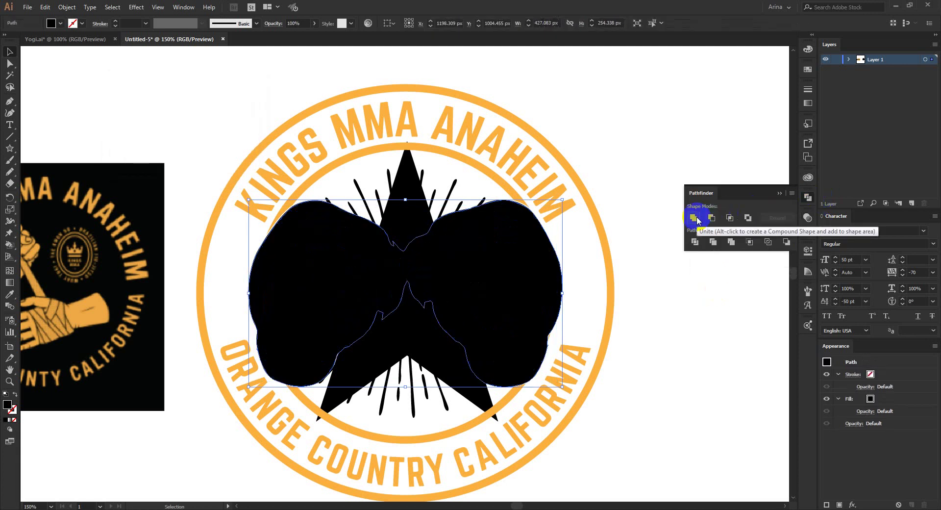
Remove the merged silhouette and give the rays group an unclipped opacity mask
key(Delete)
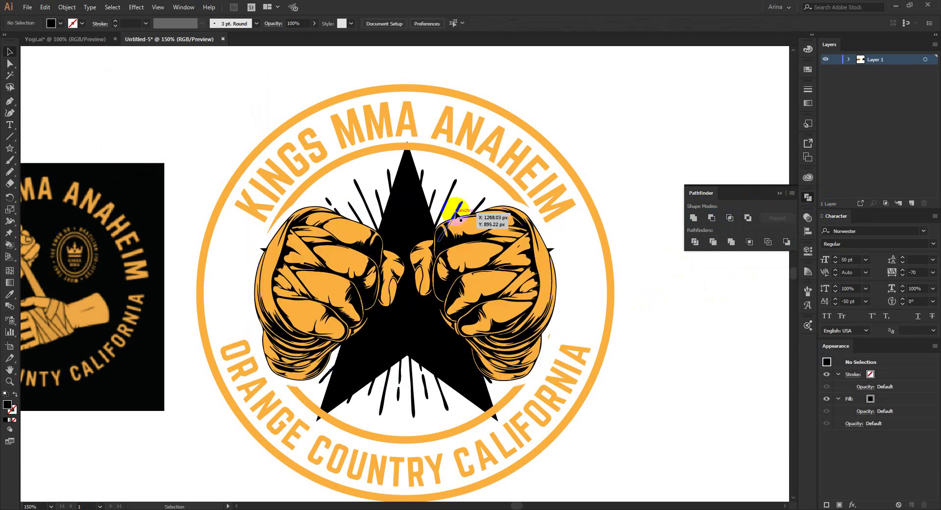
click(446, 201)
click(807, 218)
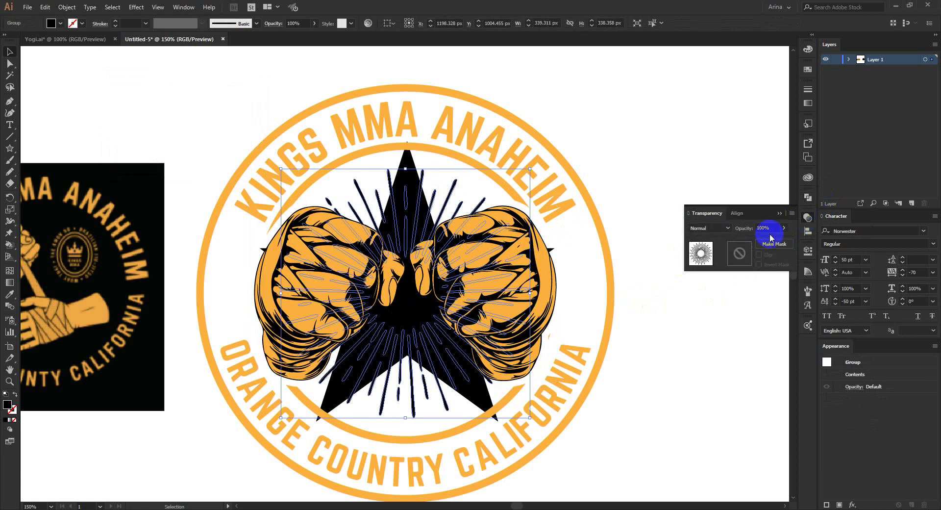
click(774, 244)
click(766, 255)
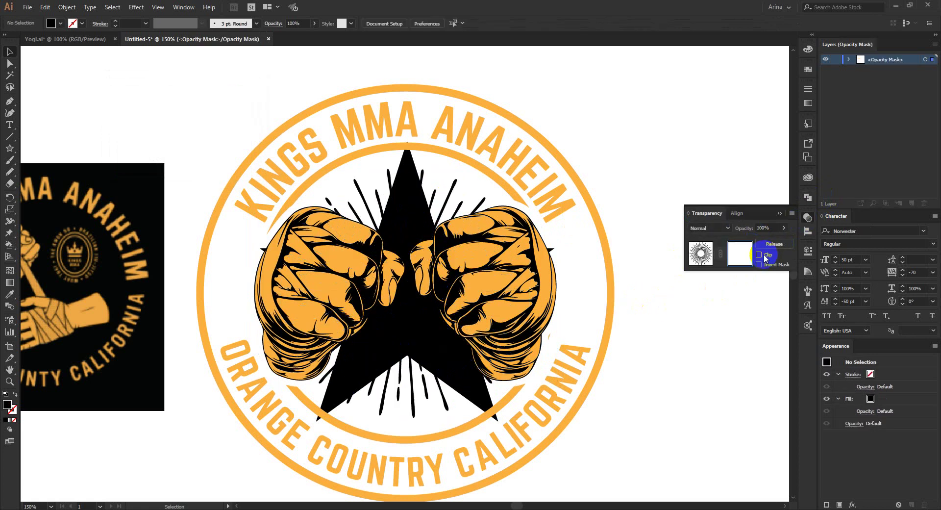
click(60, 23)
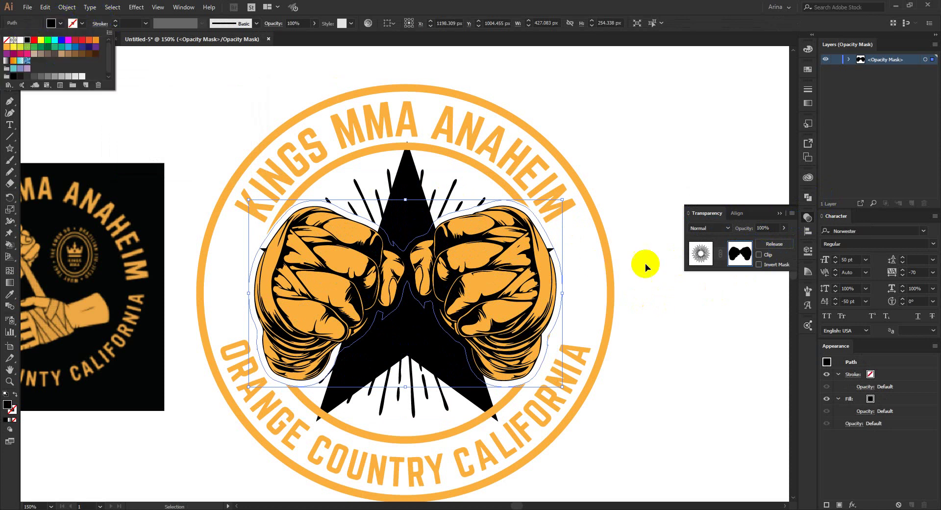
click(700, 254)
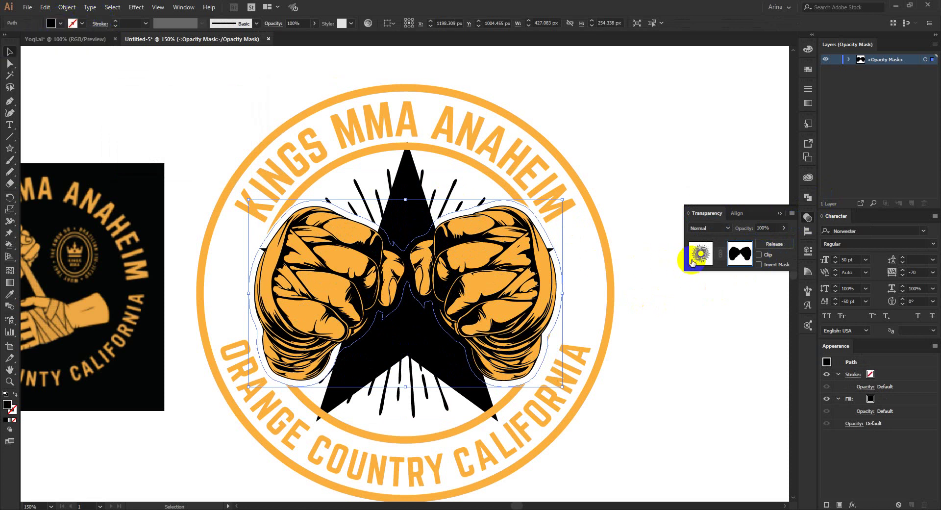
Give the black star an unclipped opacity mask containing the fists silhouette
click(475, 400)
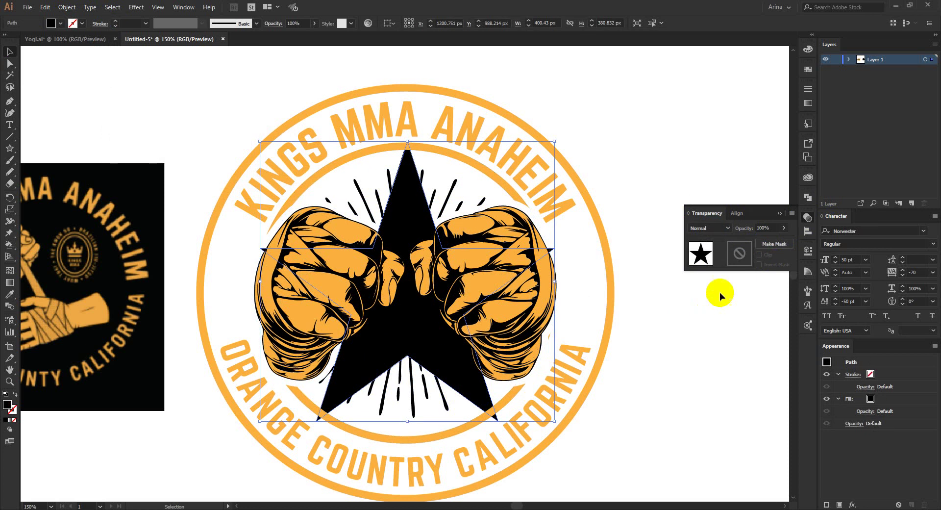
click(738, 260)
click(760, 254)
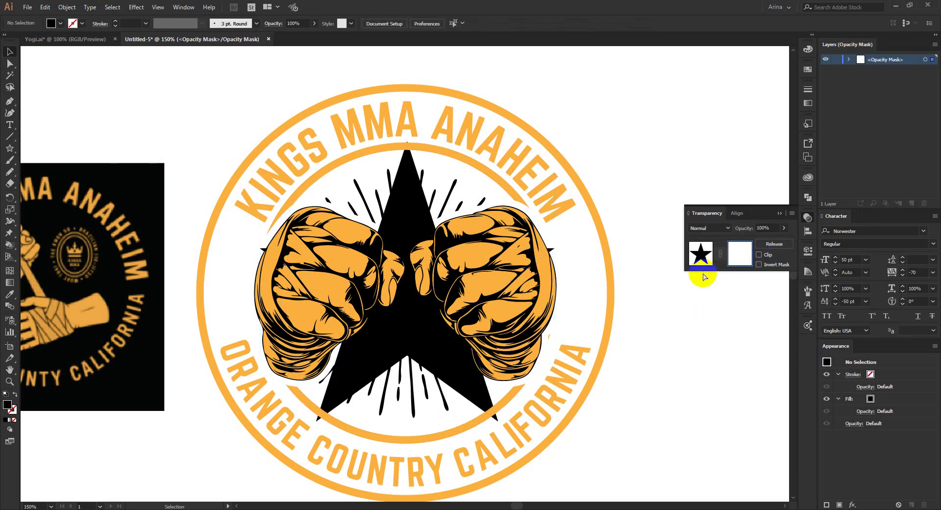
key(ctrl+f)
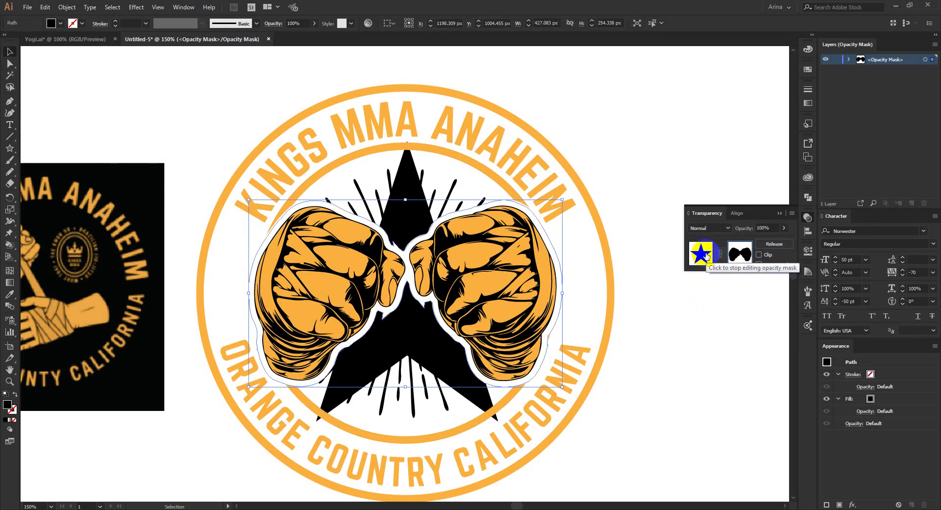
Leave the star's mask, then enter the fists artwork's opacity mask and select its silhouette path
scroll(390, 238, up, 2)
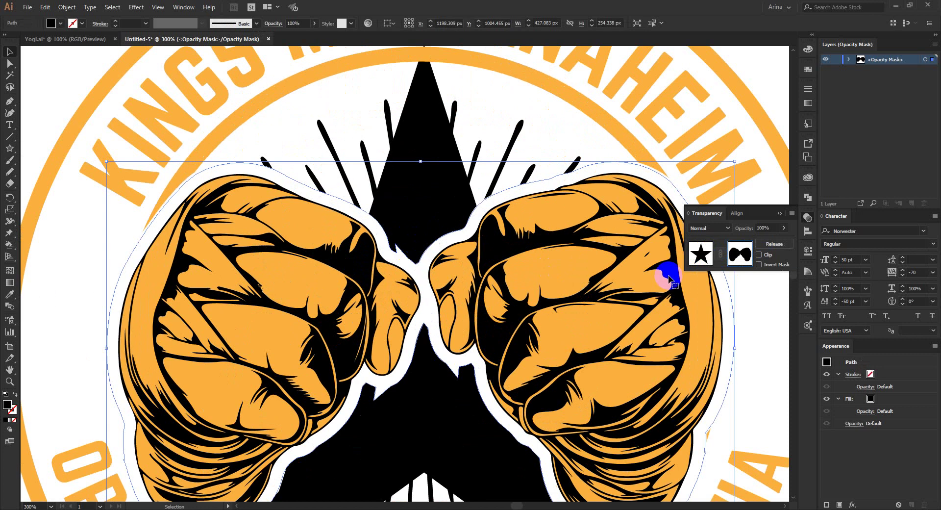
click(700, 254)
scroll(349, 252, down, 3)
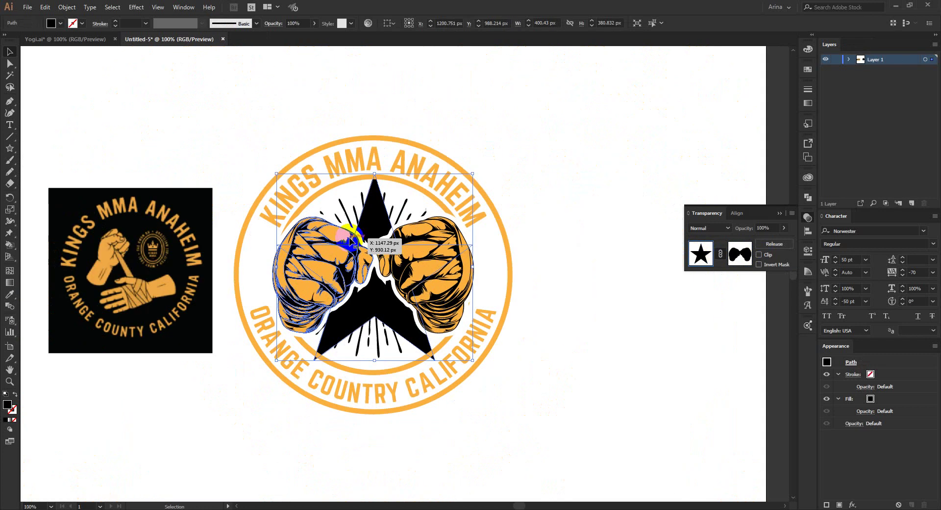
click(563, 340)
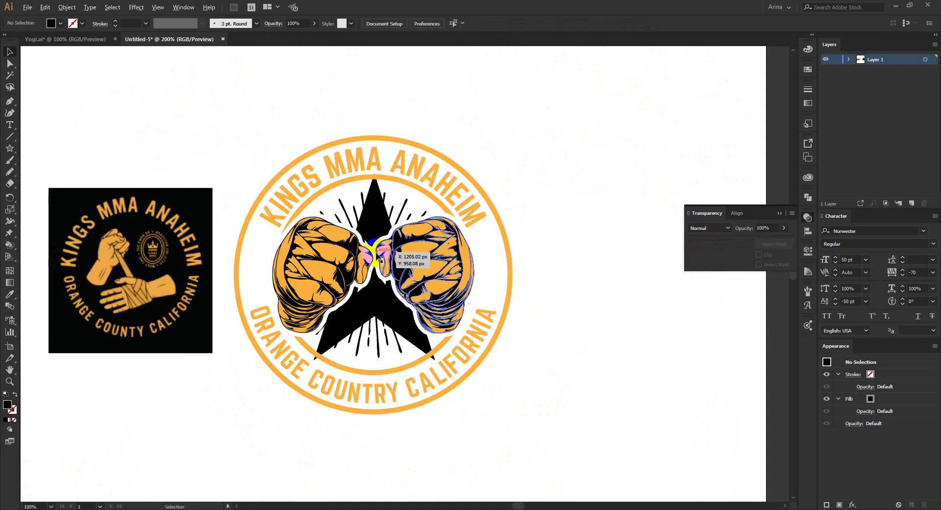
scroll(381, 260, up, 4)
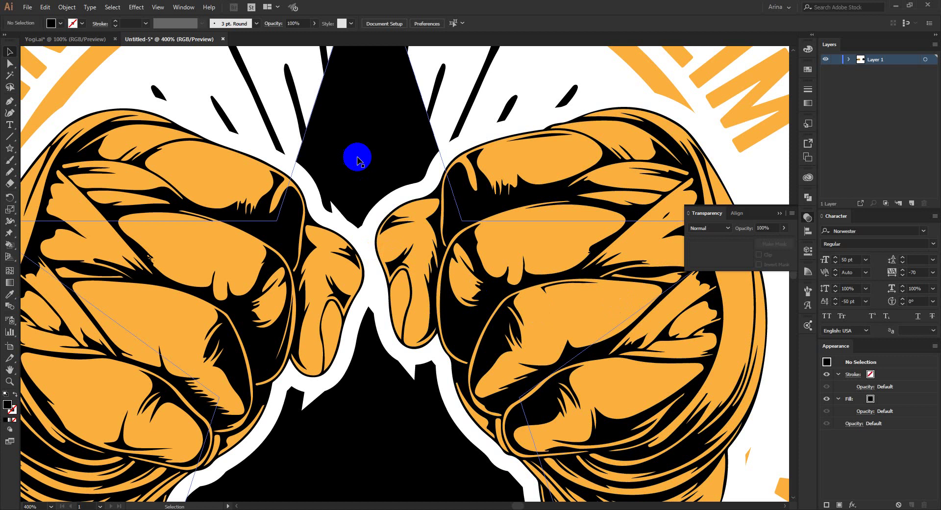
click(498, 216)
click(740, 254)
key(q)
click(383, 392)
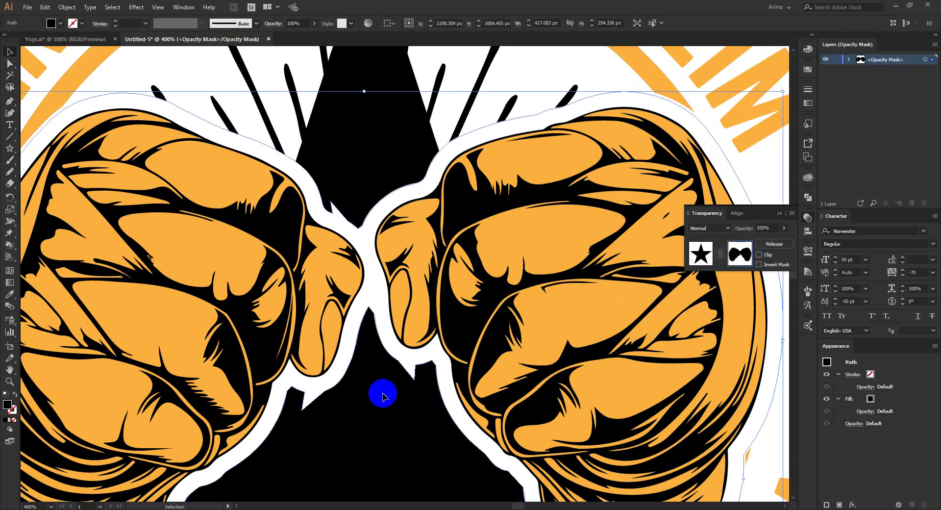
Drag the three notch anchors into a smooth outline around the fists and exit mask editing
scroll(417, 382, up, 2)
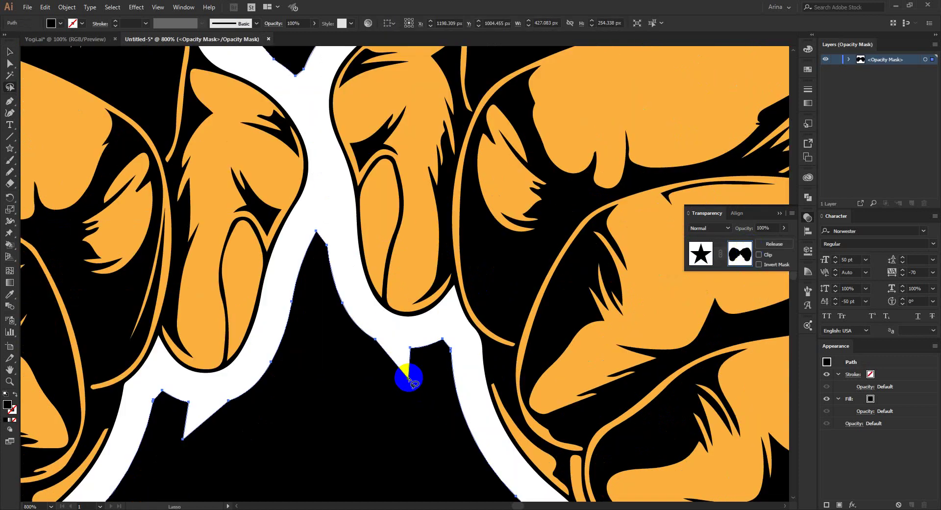
key(a)
drag(409, 379, 396, 347)
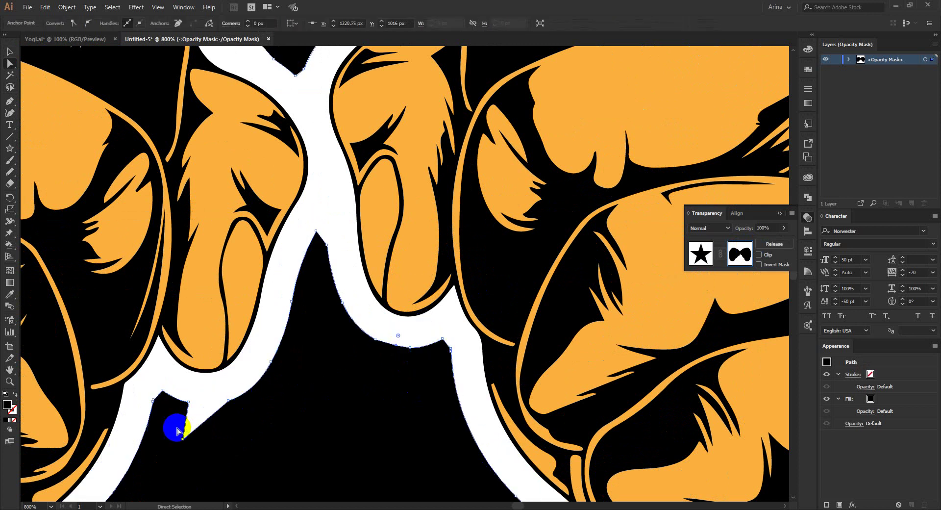
drag(186, 433, 205, 404)
scroll(361, 391, down, 2)
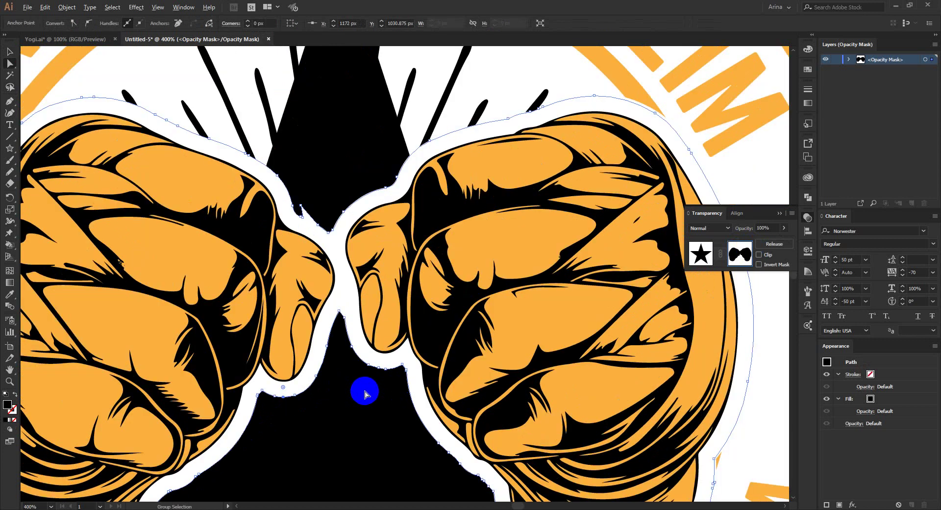
scroll(319, 204, up, 3)
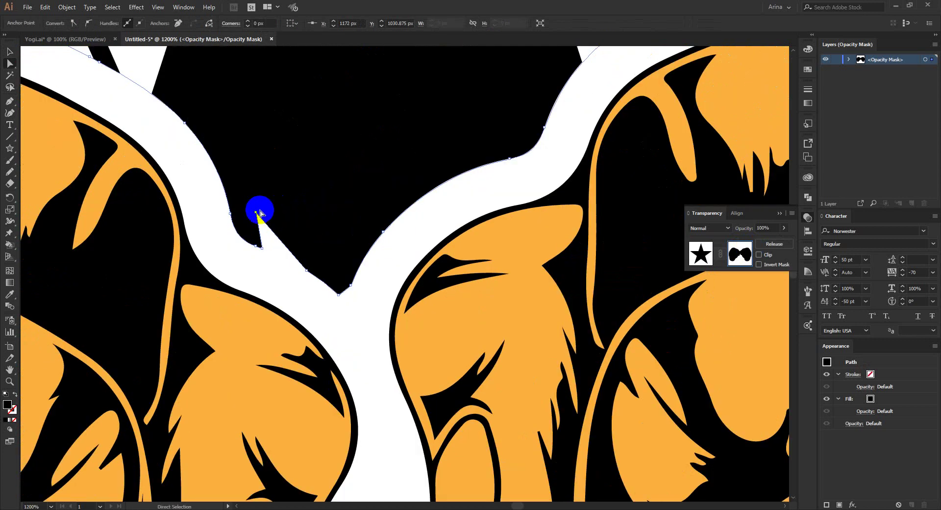
drag(257, 213, 279, 262)
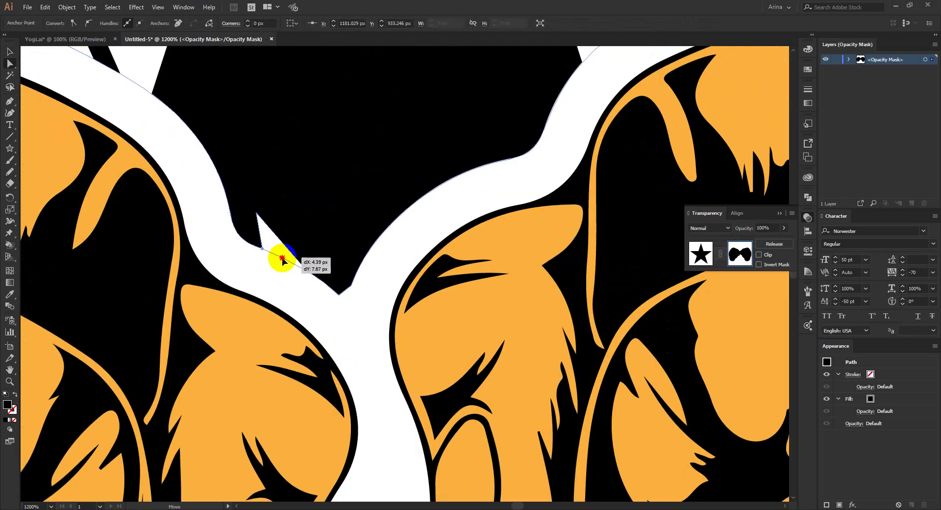
scroll(418, 230, down, 3)
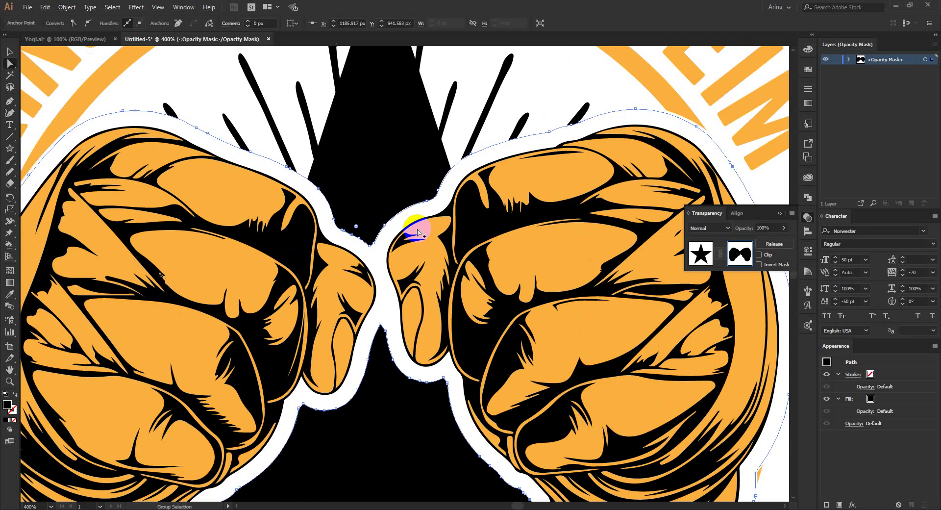
scroll(417, 232, down, 3)
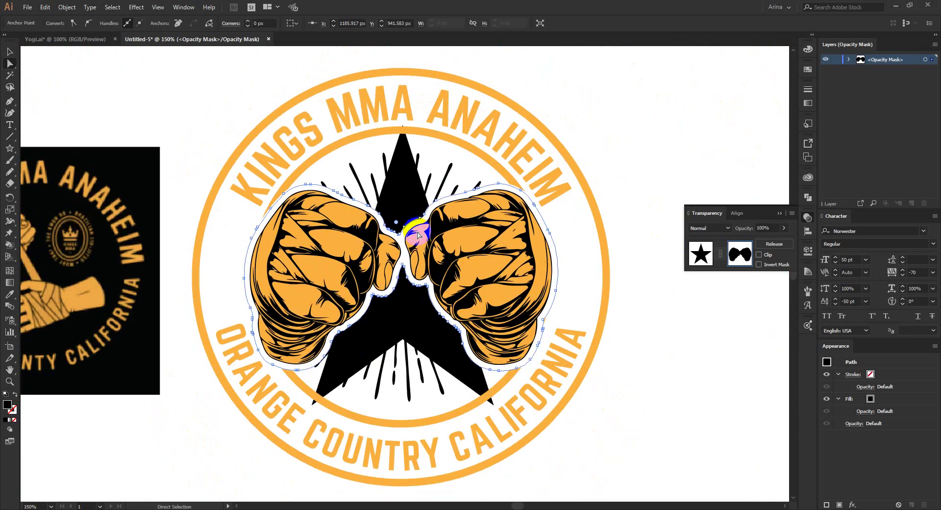
click(701, 253)
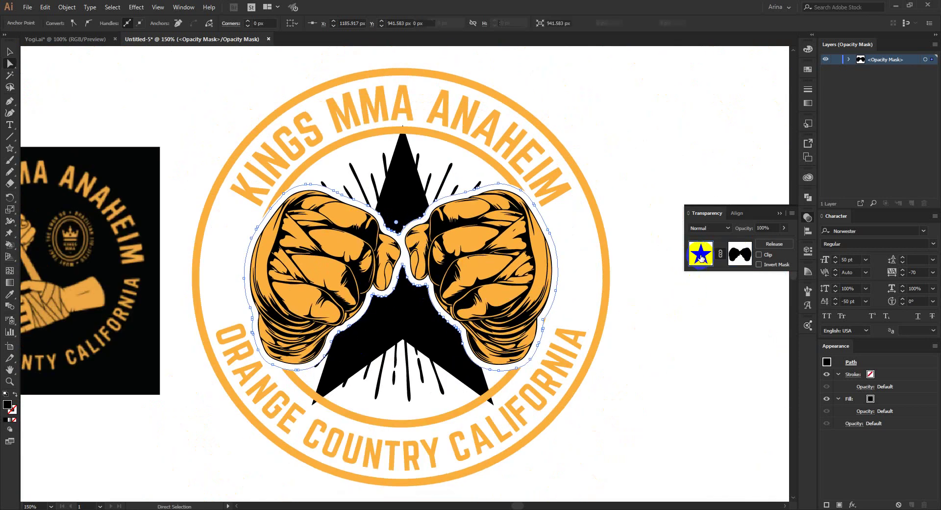
Offset the masked star by 8 px with preview to create an enlarged star outline
key(v)
click(675, 323)
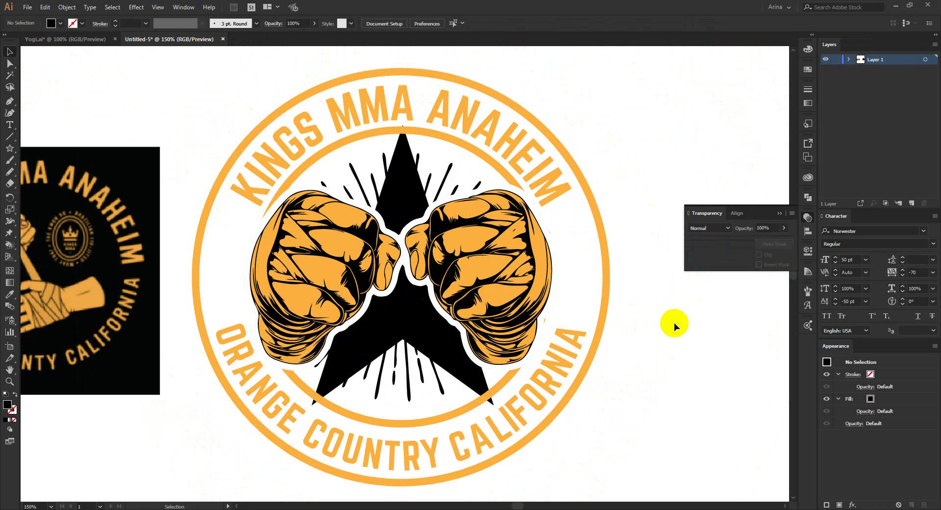
click(469, 394)
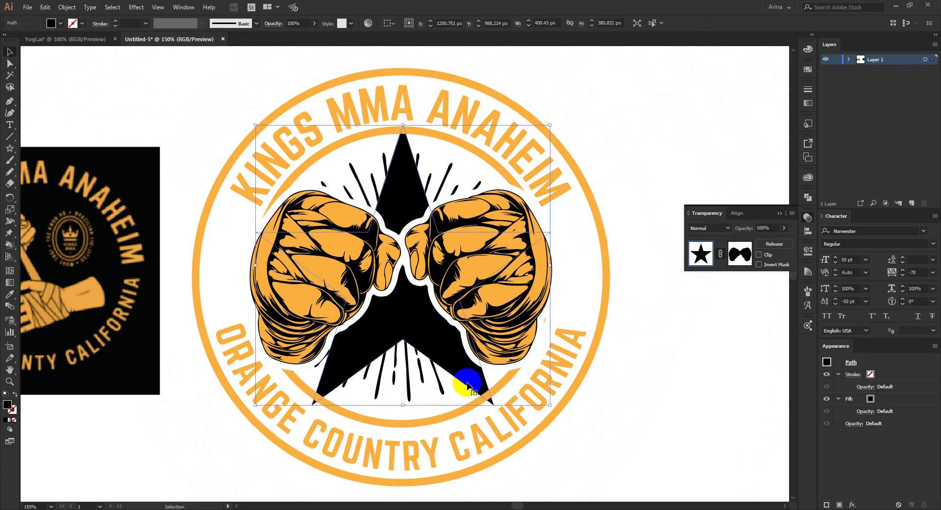
click(66, 7)
mouse_move(78, 231)
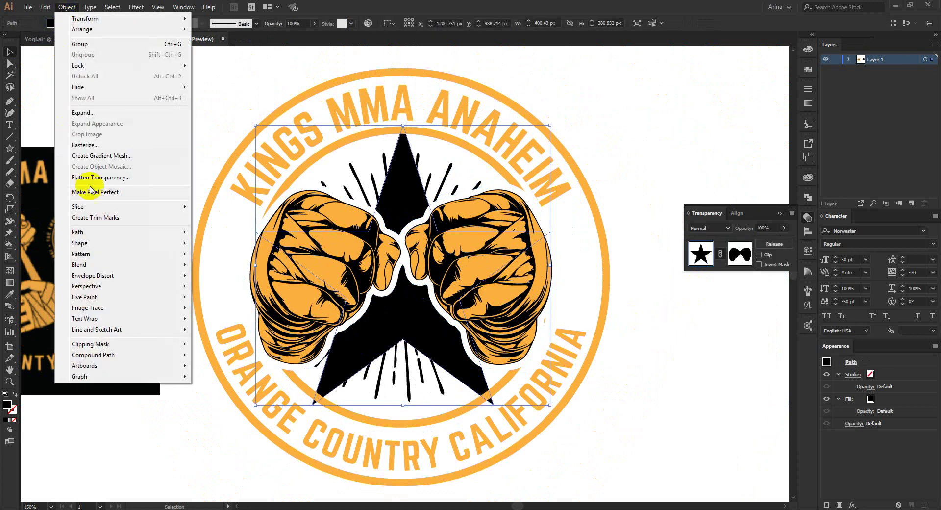
click(222, 268)
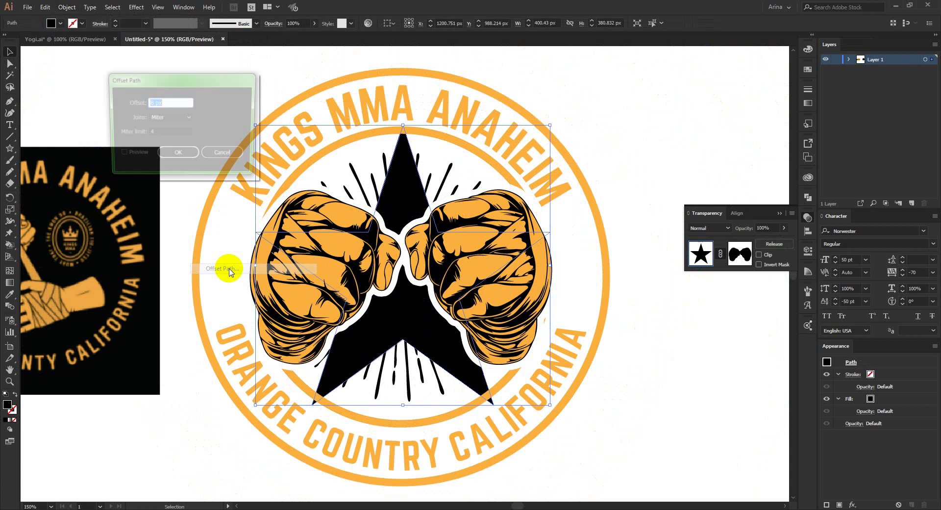
click(120, 155)
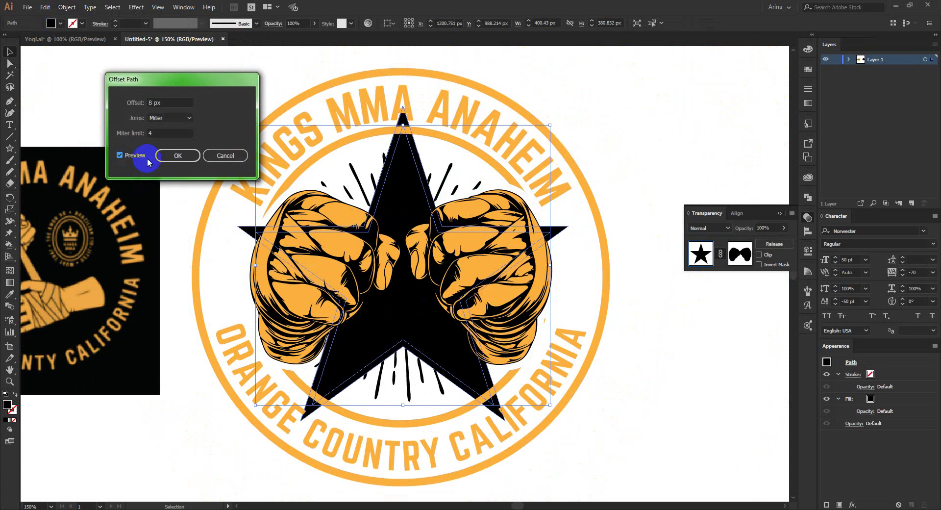
click(178, 156)
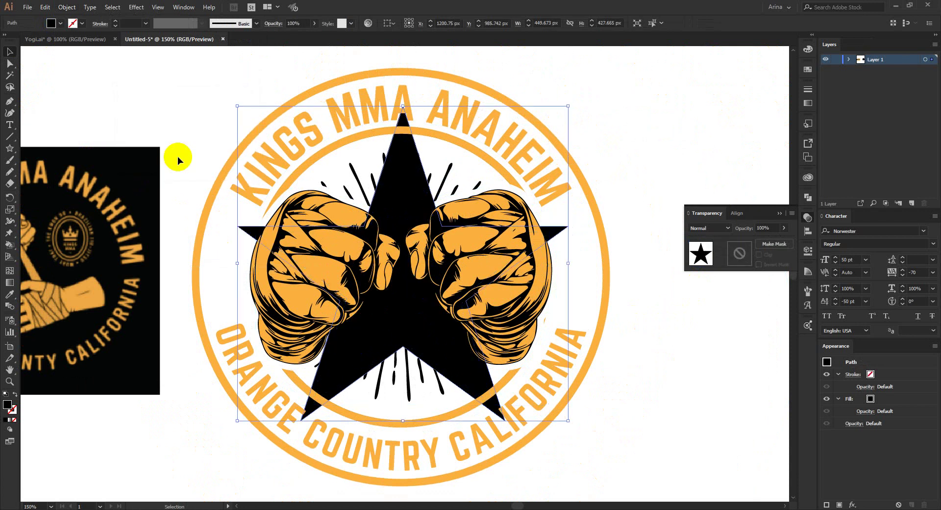
Paste the enlarged star into the inner ring's opacity mask inside the isolated ring group
key(a)
key(v)
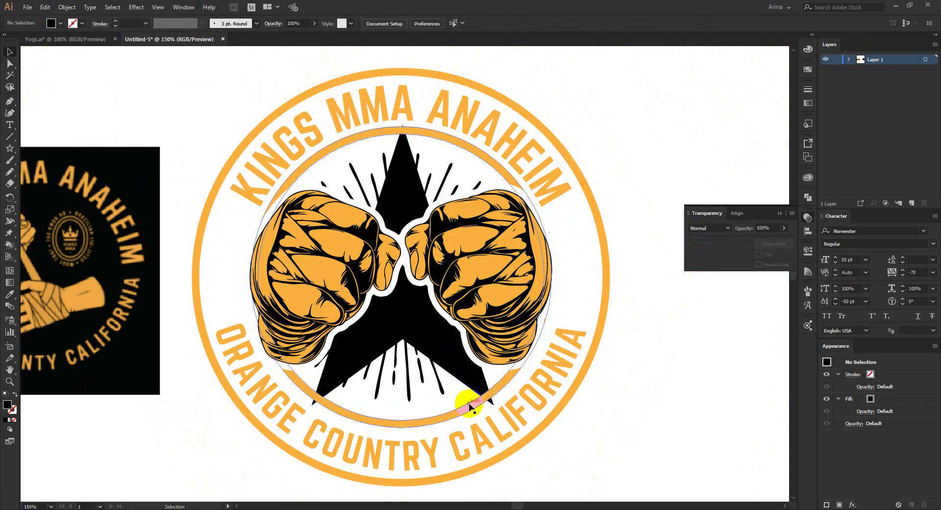
click(469, 404)
double_click(484, 405)
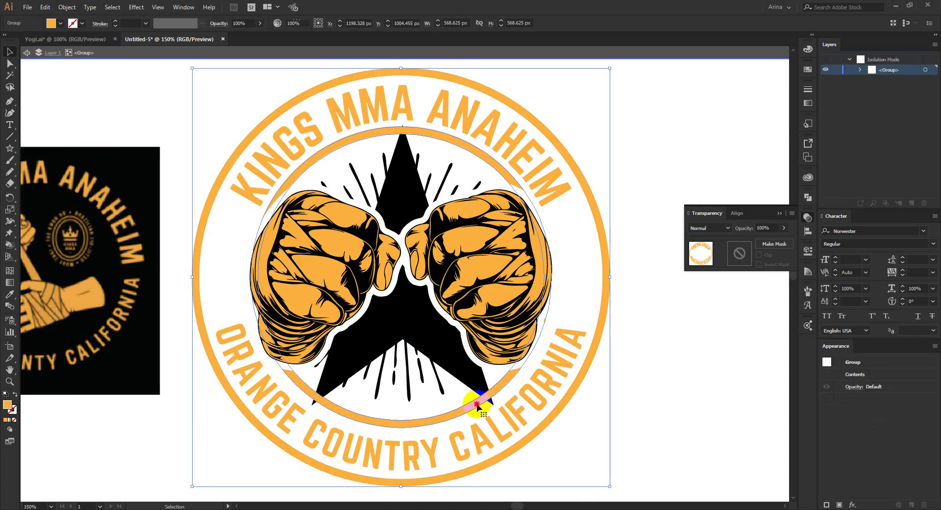
click(478, 407)
click(739, 254)
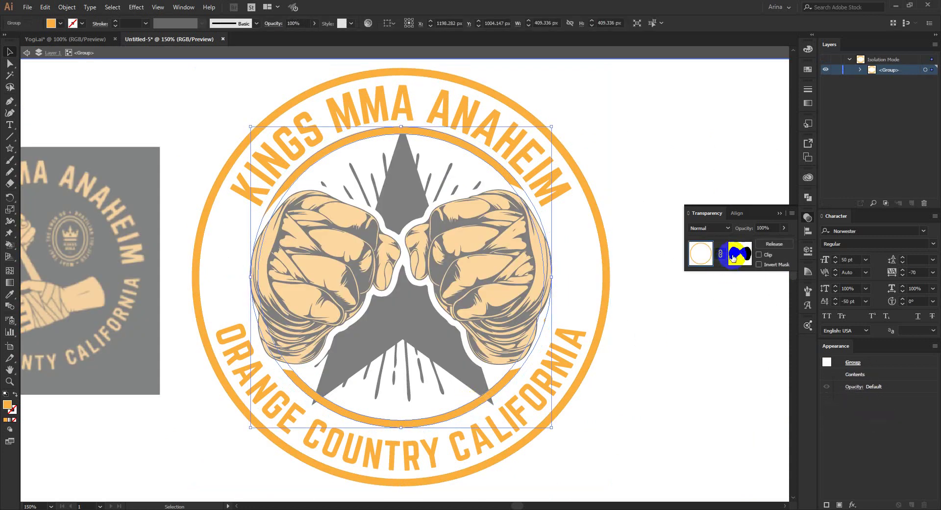
key(ctrl+f)
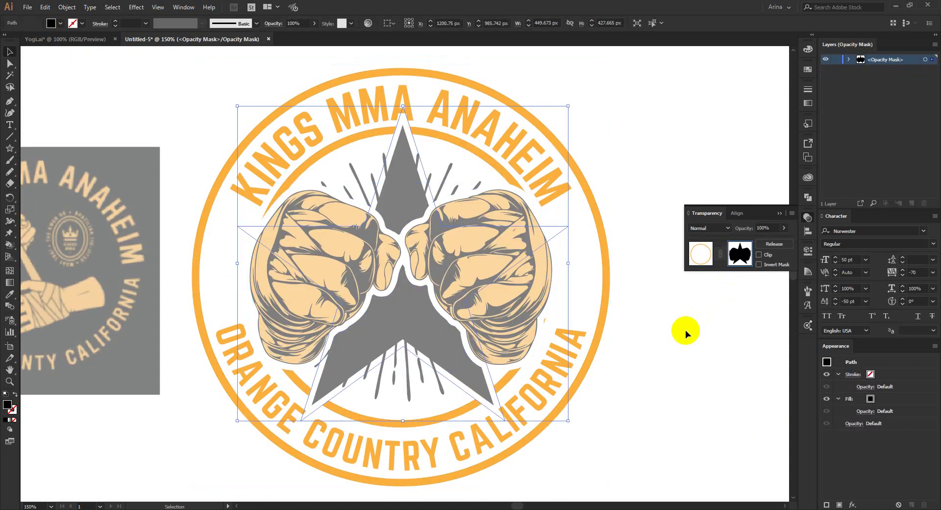
click(701, 253)
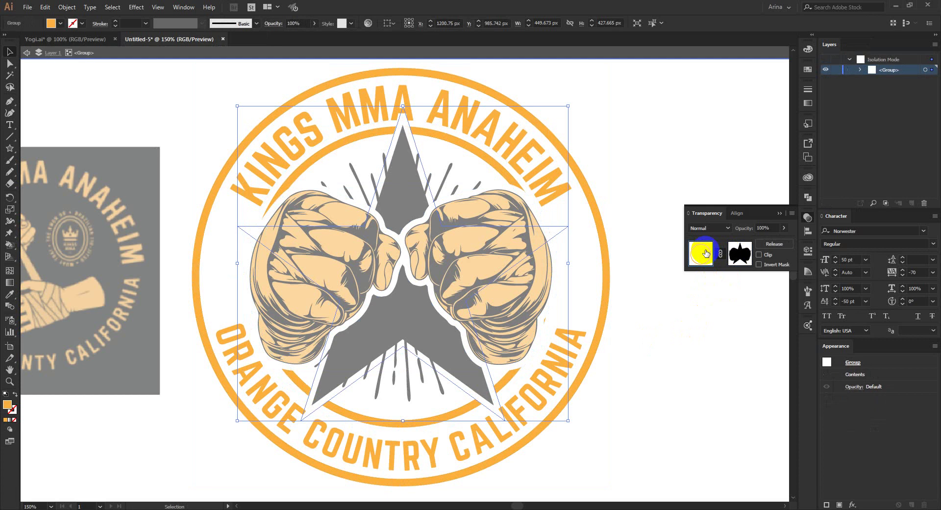
Exit isolation and delete the black star behind the fists
click(680, 337)
double_click(675, 324)
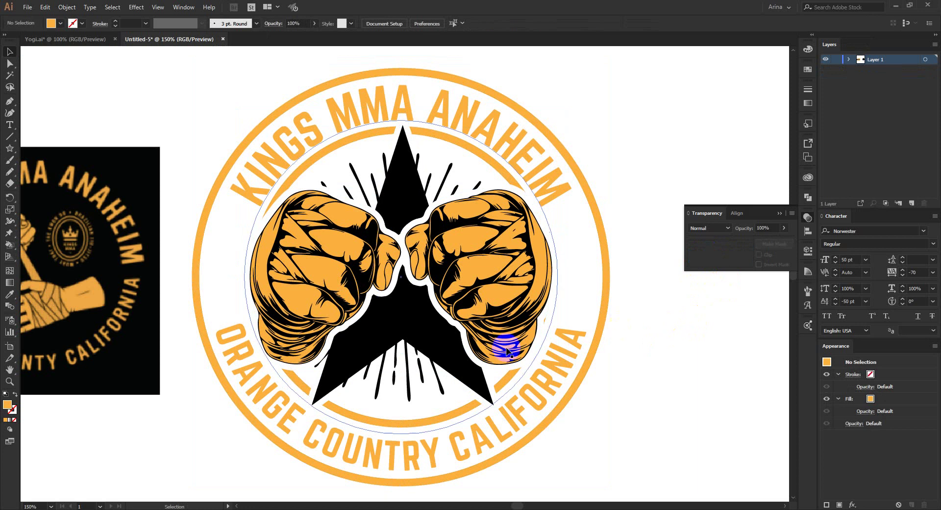
click(452, 357)
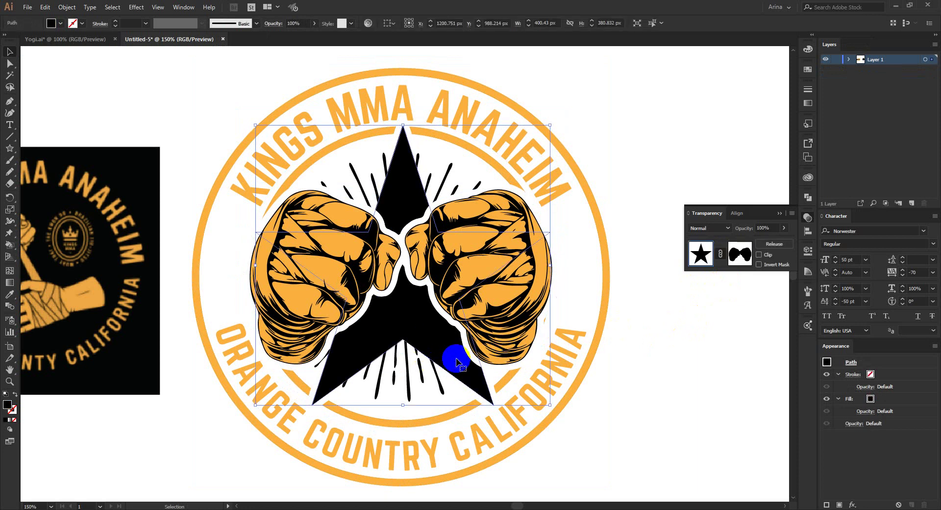
key(Delete)
Paste the star shape into the ring's opacity mask to close the ring gaps
click(469, 403)
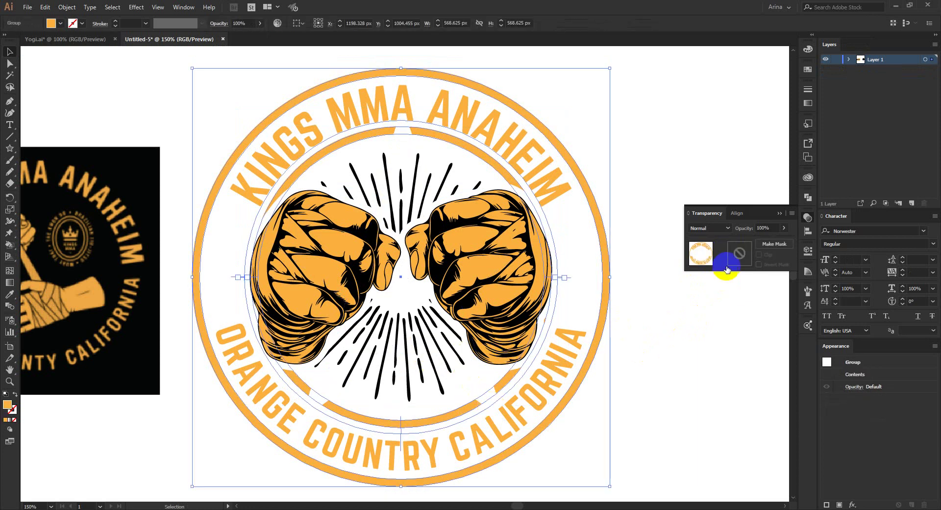
double_click(500, 385)
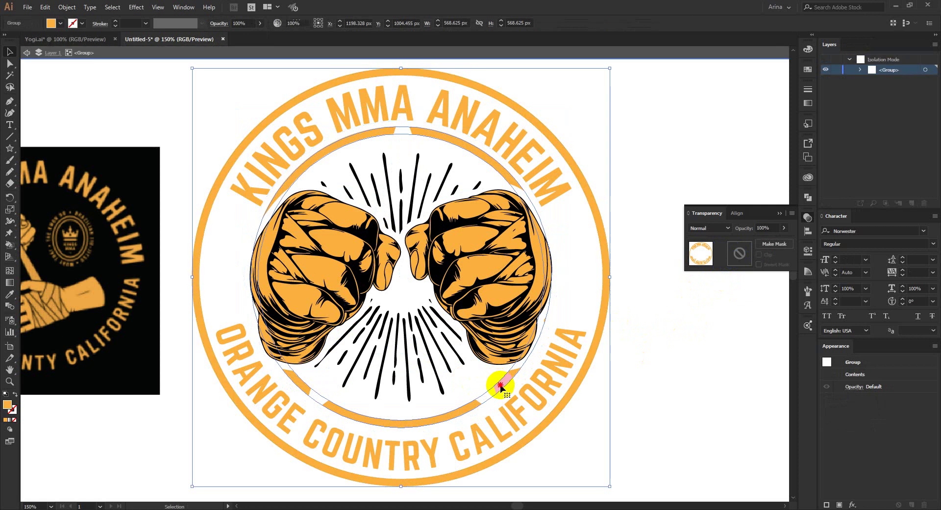
click(740, 254)
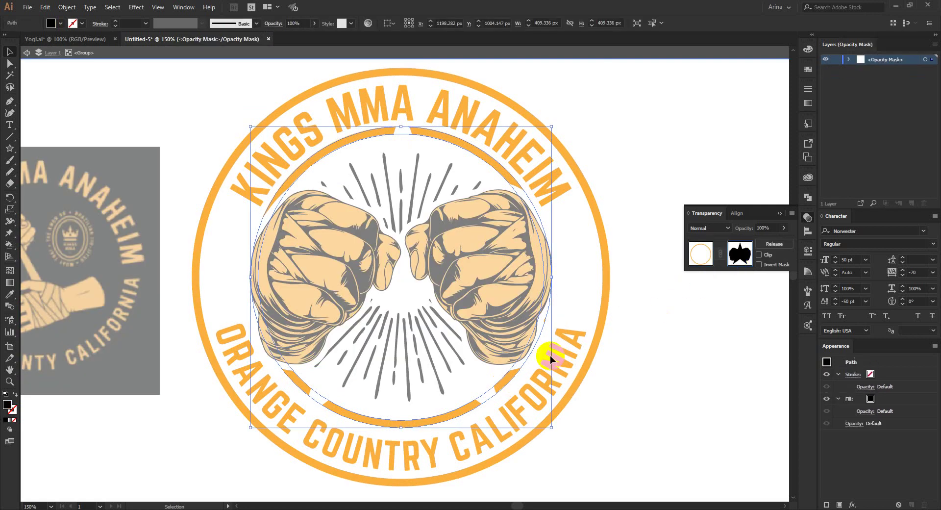
key(ctrl+f)
click(490, 395)
click(702, 256)
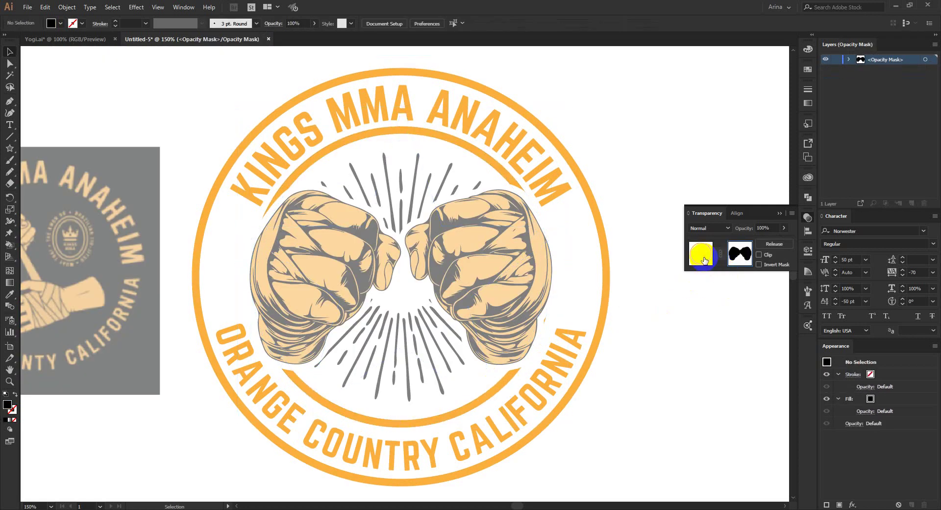
click(666, 336)
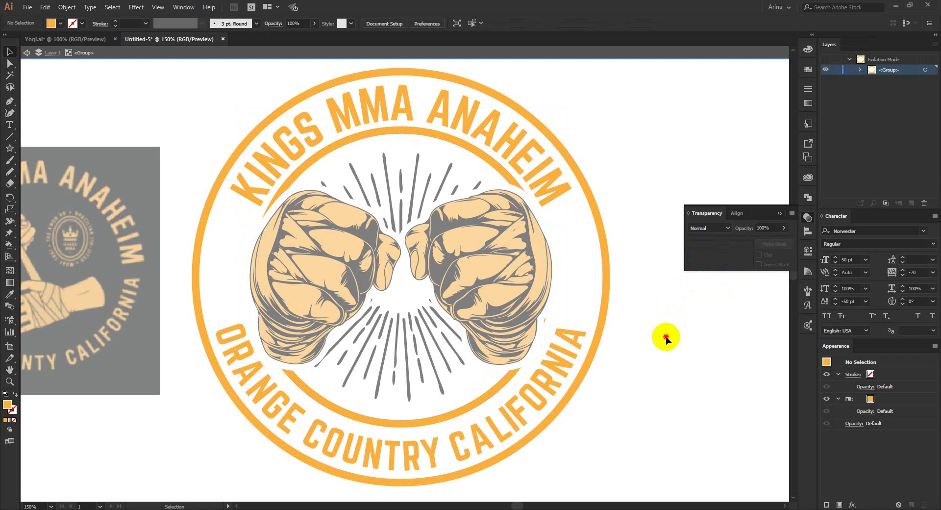
Recolour the fists-and-rays artwork with the ring's orange using the Eyedropper
click(433, 369)
key(i)
click(487, 391)
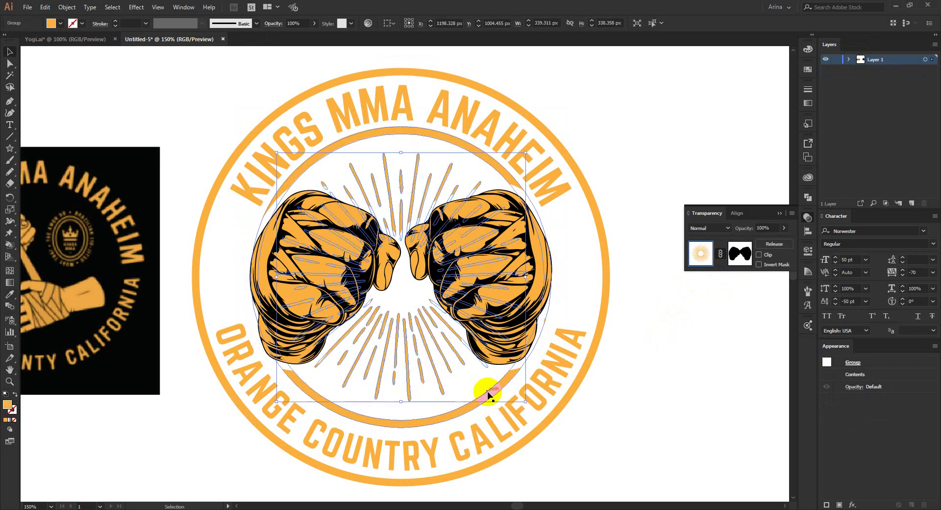
key(v)
click(632, 424)
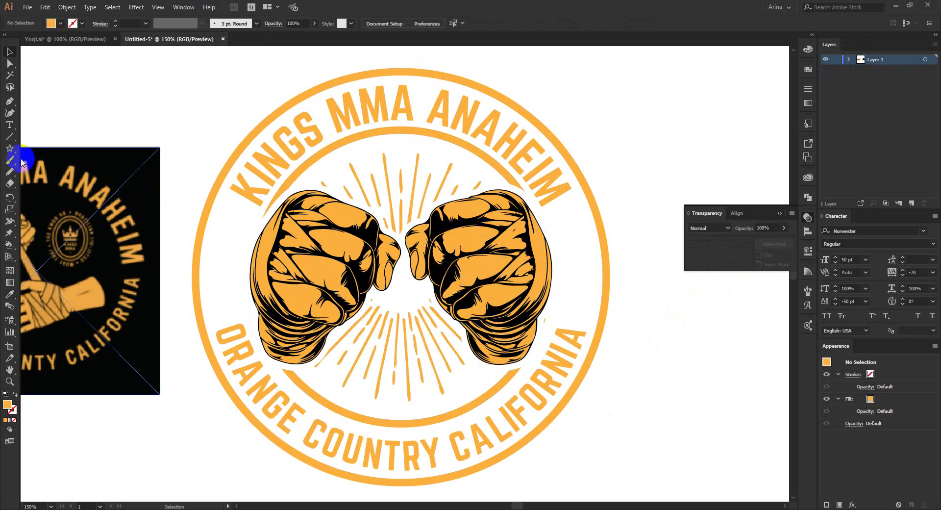
click(10, 149)
Draw a small orange star beside the fists, with a matching copy on the other side
mouse_move(222, 257)
mouse_down()
mouse_move(241, 271)
mouse_move(223, 262)
mouse_move(574, 263)
mouse_up()
key(v)
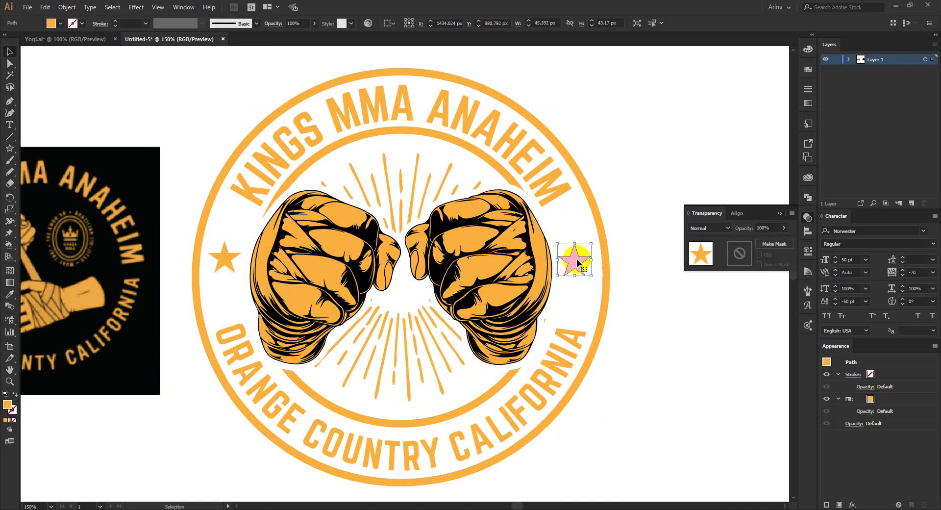
click(641, 319)
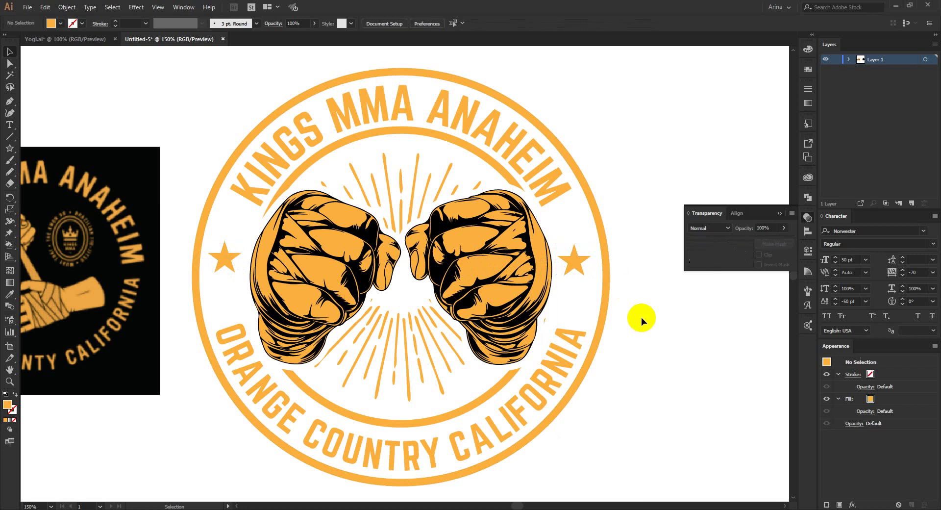
scroll(382, 250, down, 2)
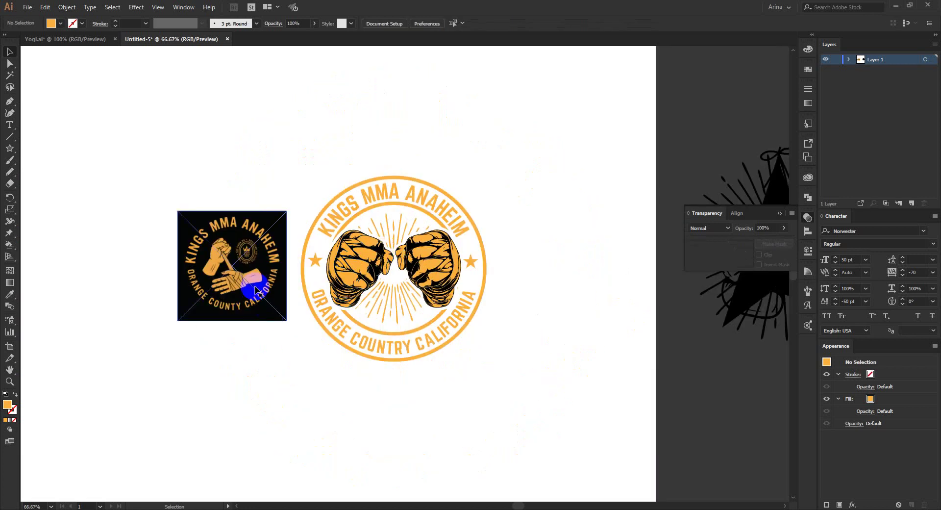
Move the reference logo image left and draw a large square over the badge
drag(247, 294, 162, 294)
click(247, 337)
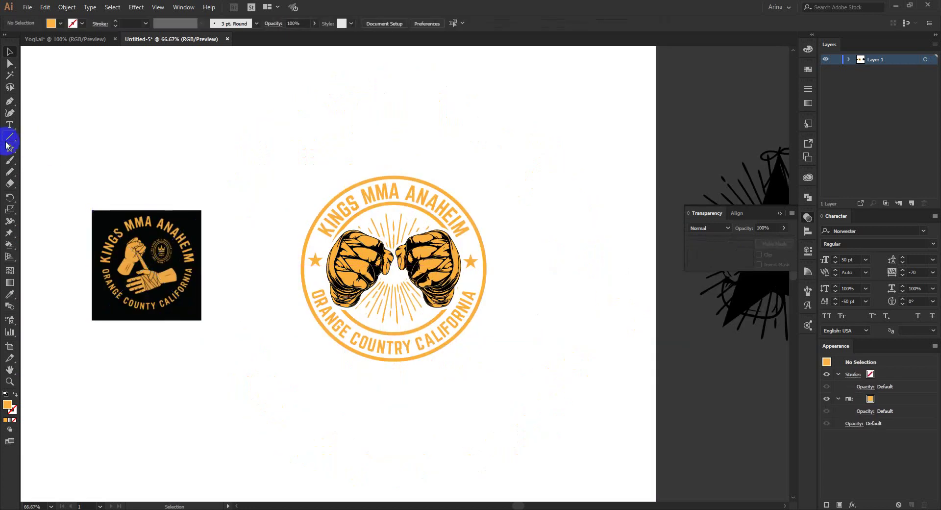
drag(9, 148, 49, 144)
drag(256, 137, 547, 421)
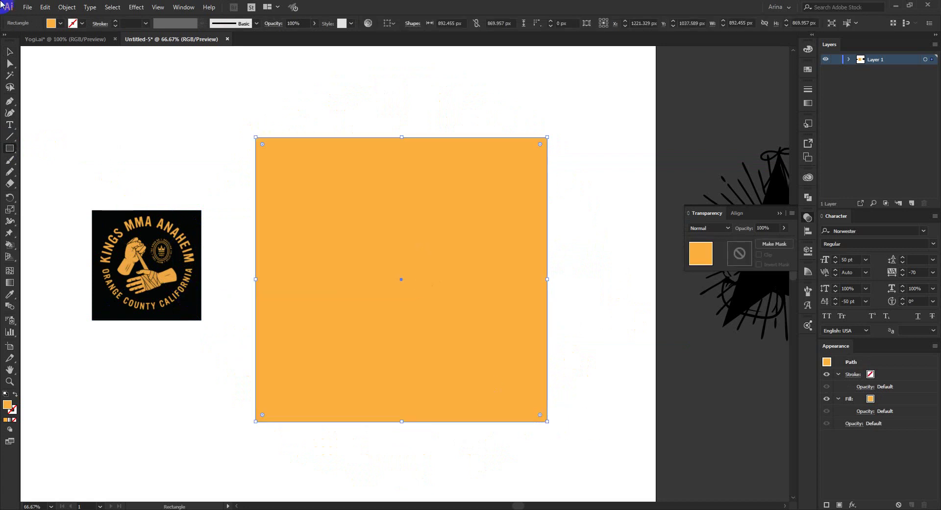
Fill the square black and send it behind the badge
click(56, 25)
click(27, 40)
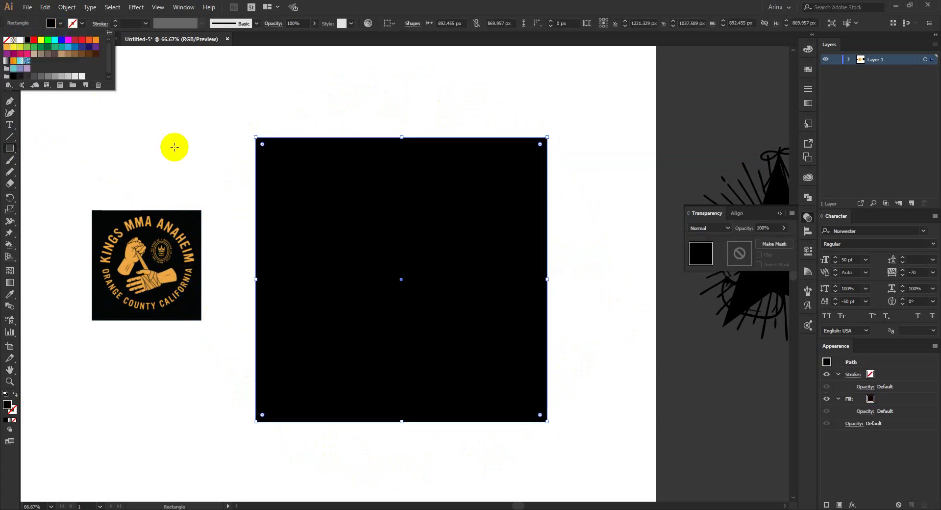
key(Escape)
key(v)
key(ctrl+shift+bracketleft)
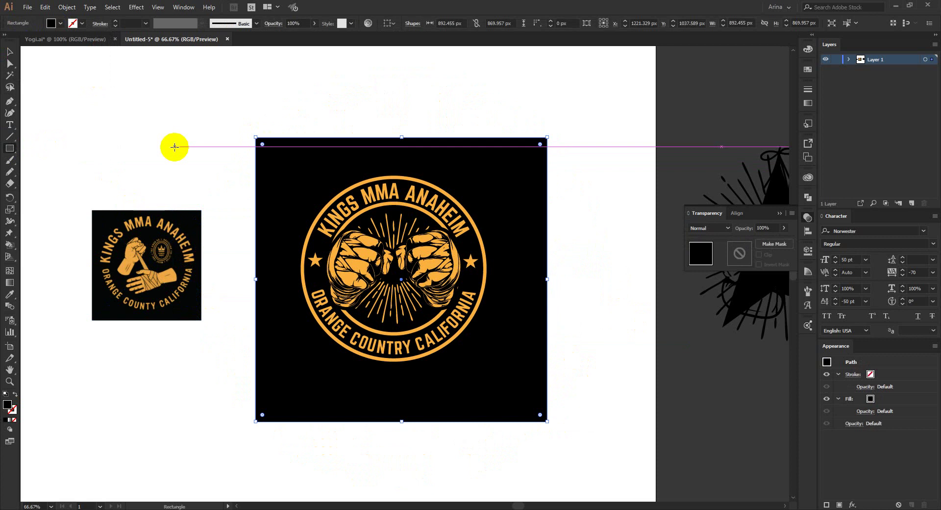
click(9, 51)
click(235, 191)
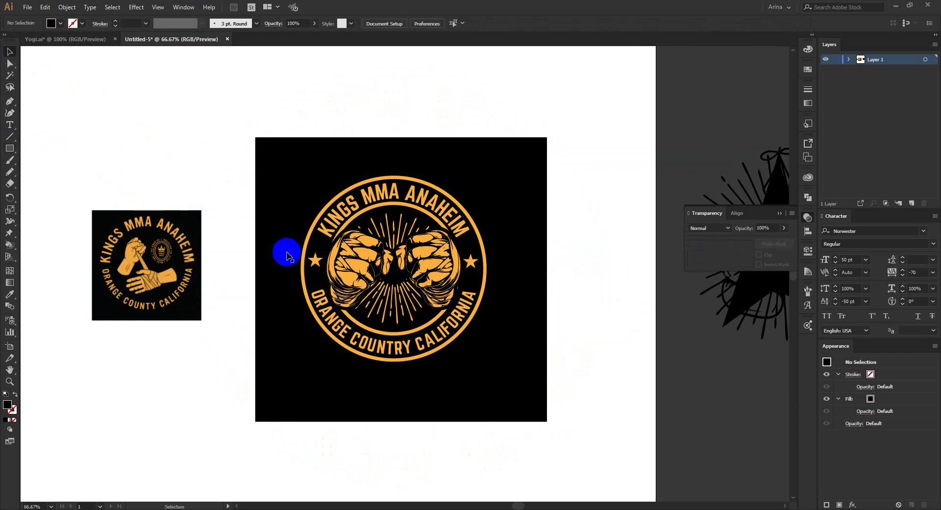
scroll(406, 252, up, 2)
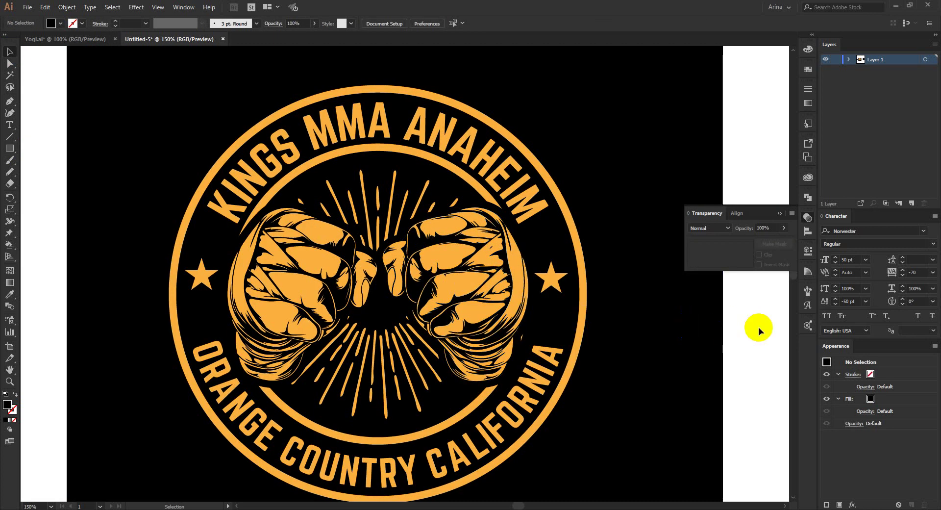
Drag the badge slightly upward on the black square, then undo the move
drag(564, 210, 562, 207)
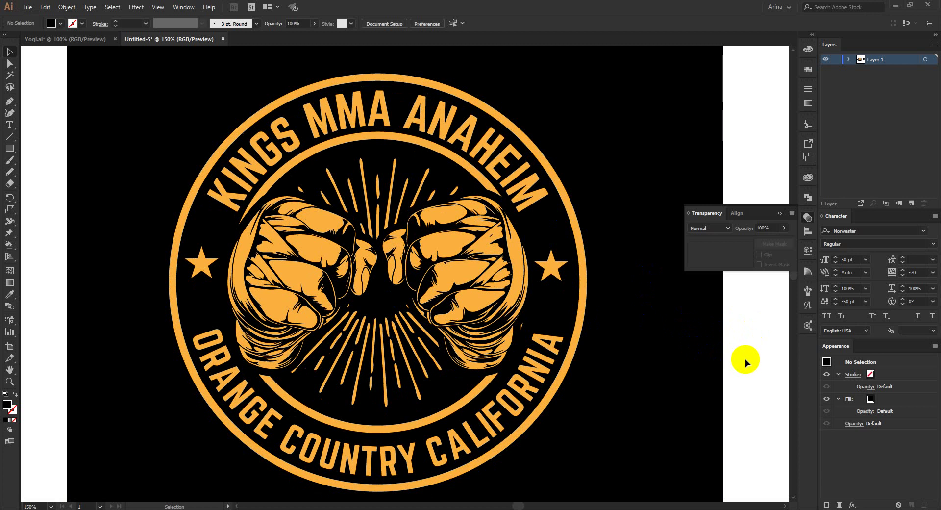
key(ctrl+z)
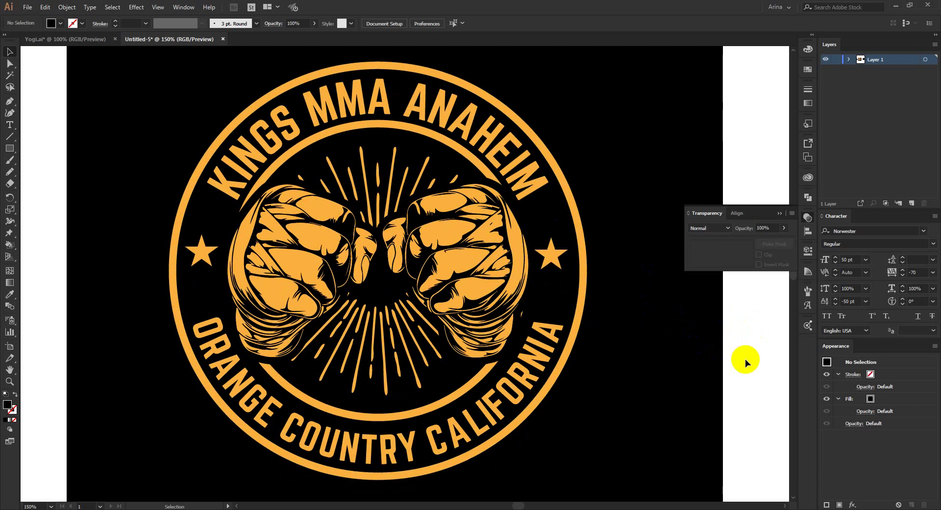